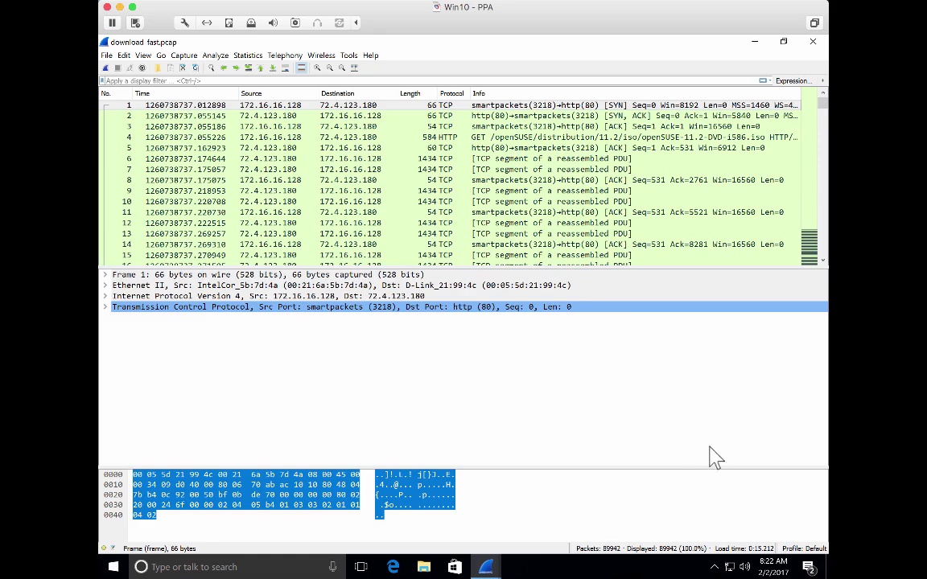
Open the IO graph for the download-fast capture, then reposition and enlarge its window for a clearer view.
click(247, 55)
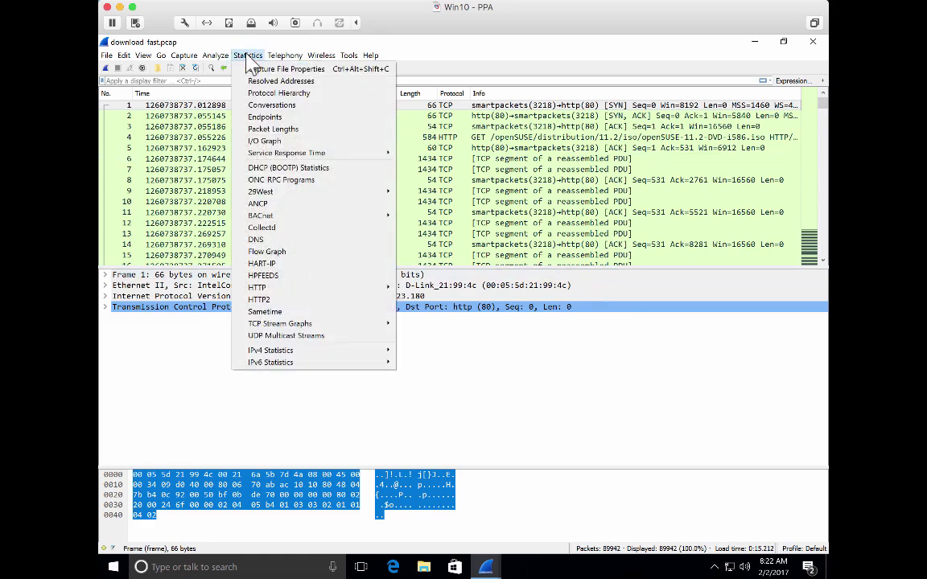
click(277, 142)
drag(355, 191, 255, 111)
drag(543, 321, 720, 444)
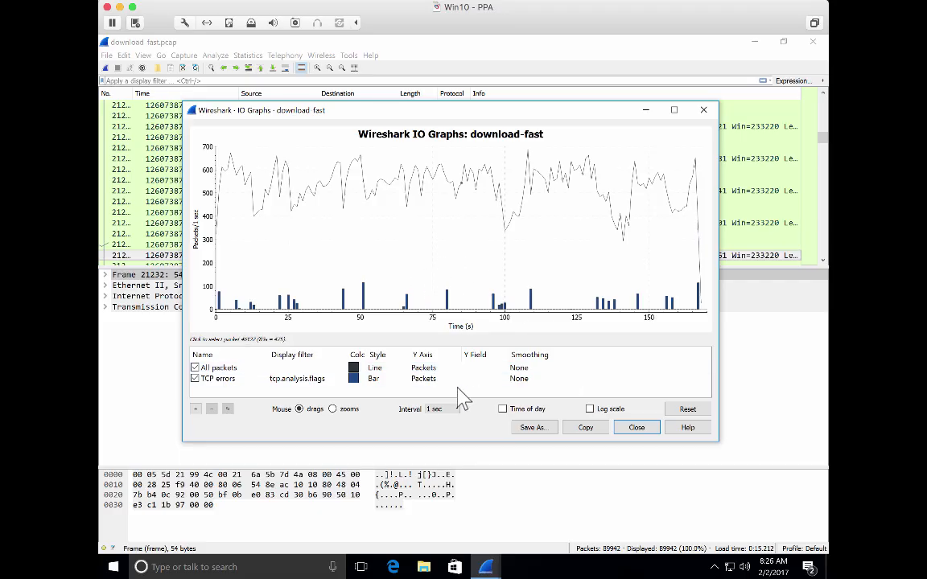
Set the All packets graph's Y axis to Bytes and check the Y axis setting of the TCP errors graph.
click(424, 369)
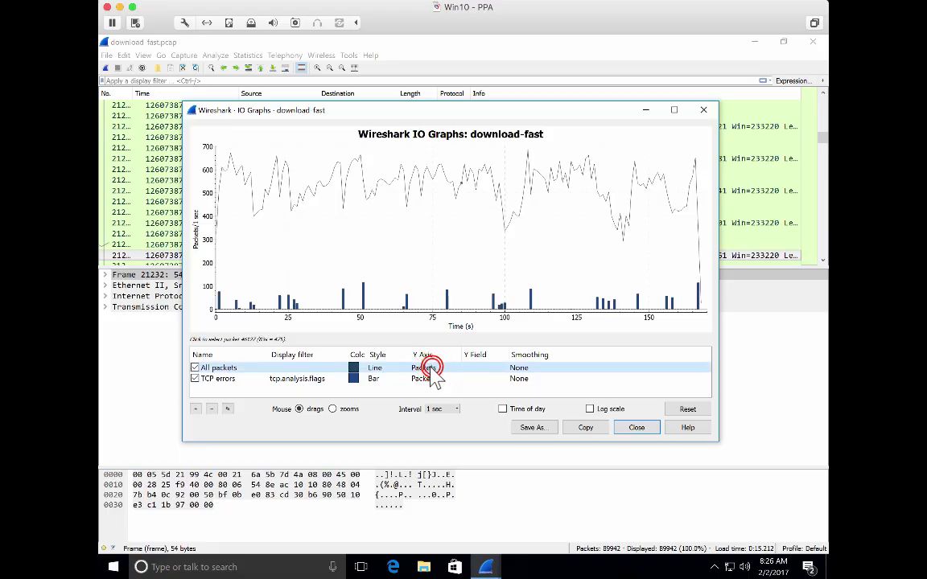
click(426, 370)
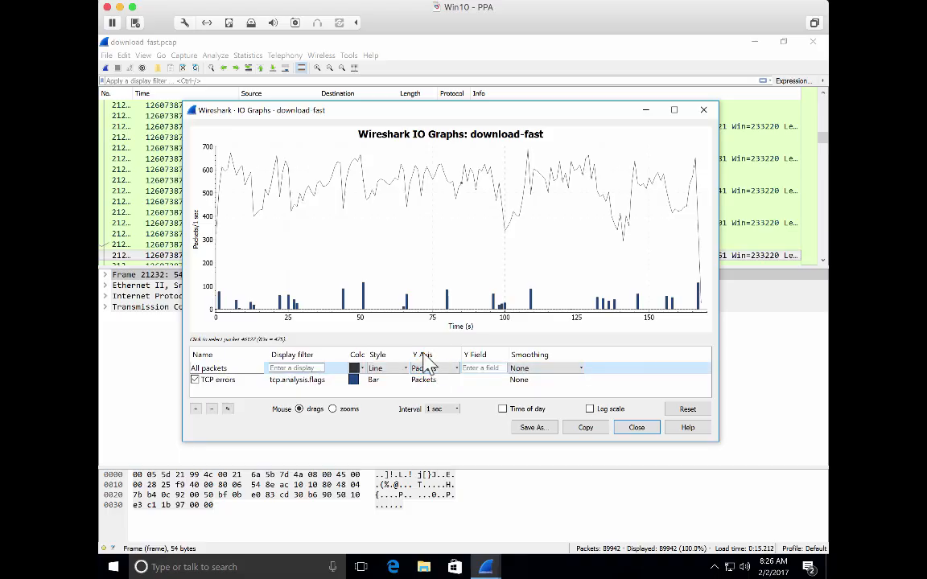
click(456, 368)
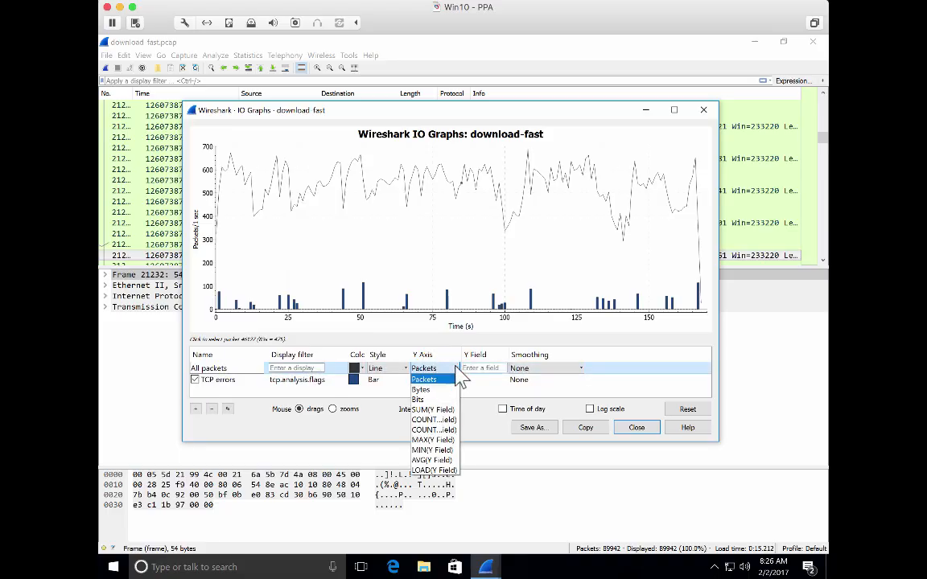
click(425, 389)
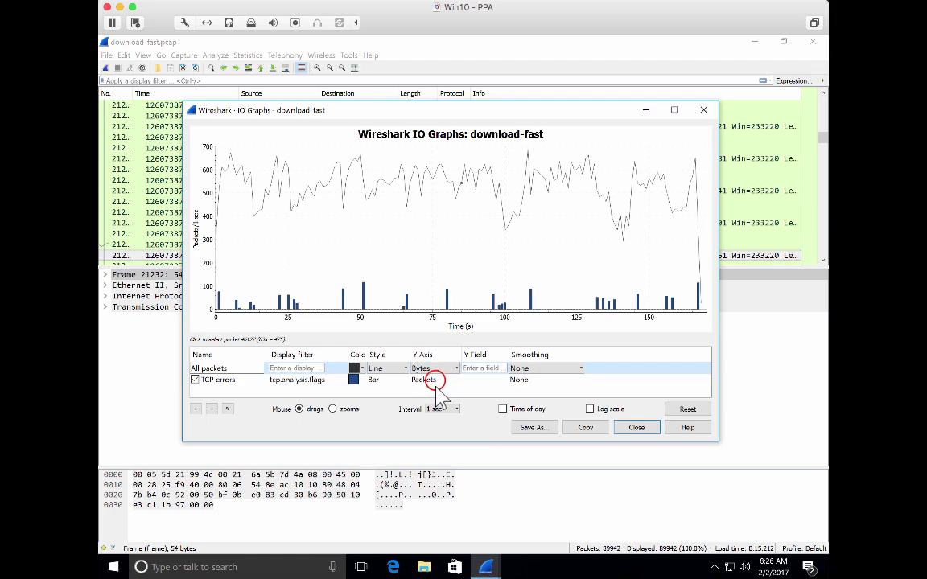
click(435, 381)
click(443, 380)
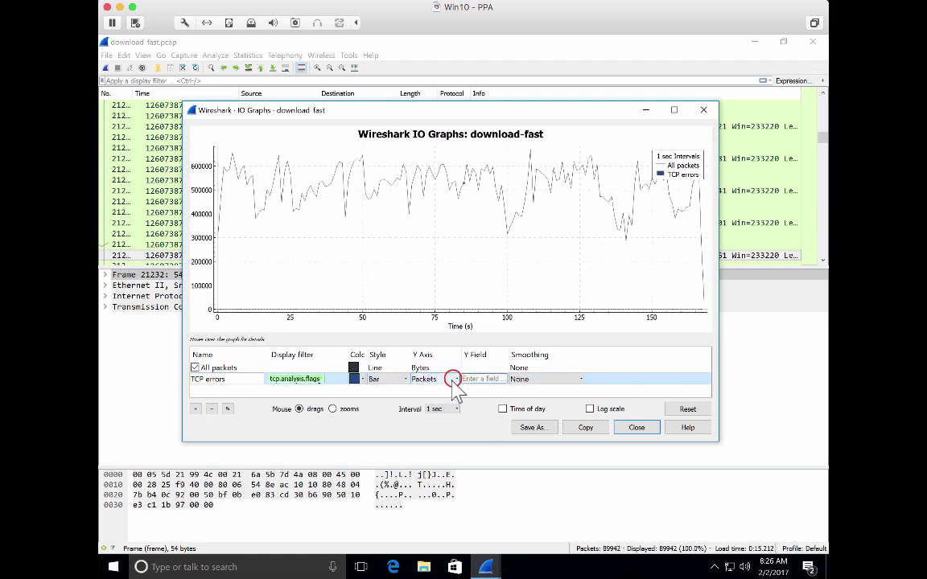
click(454, 379)
click(456, 379)
click(362, 386)
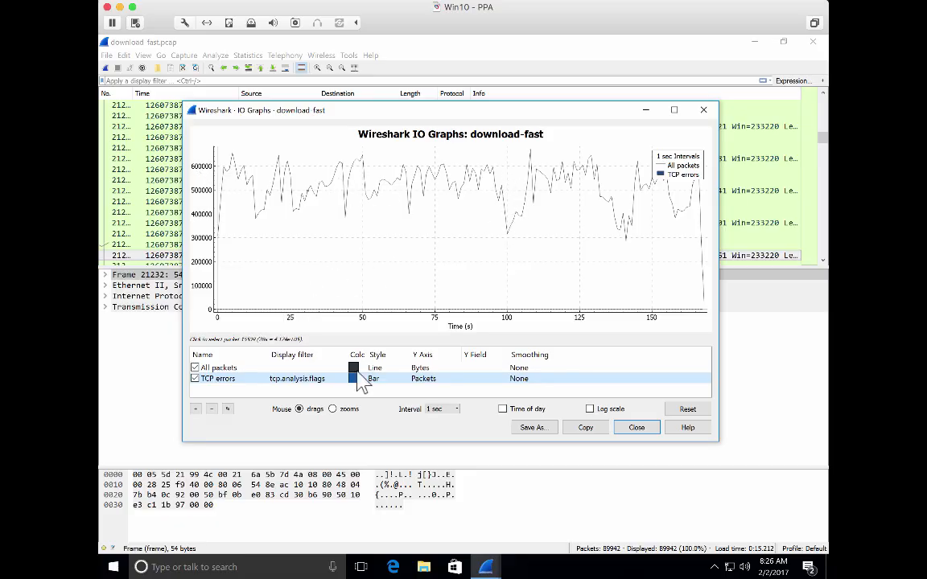
Return the All packets graph's Y axis to Packets.
click(423, 370)
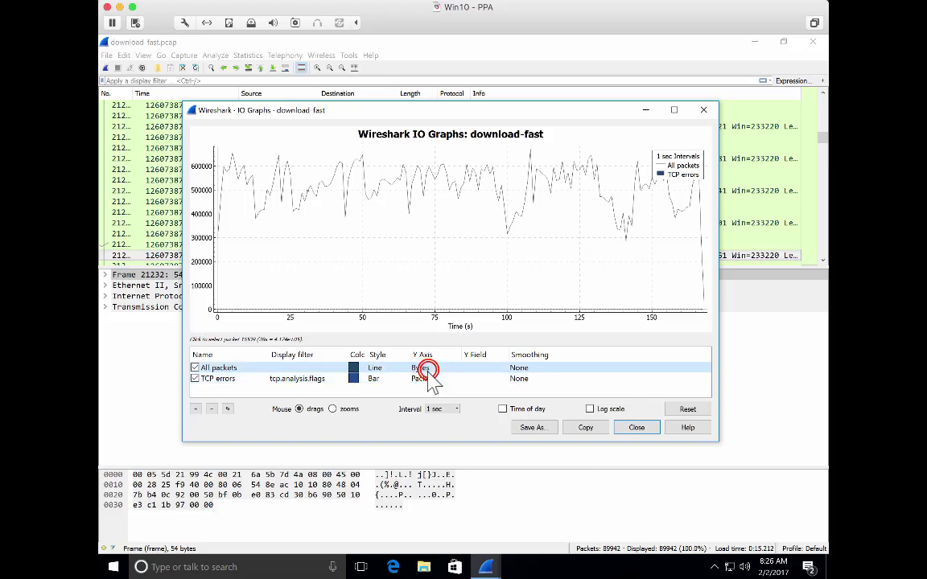
click(433, 372)
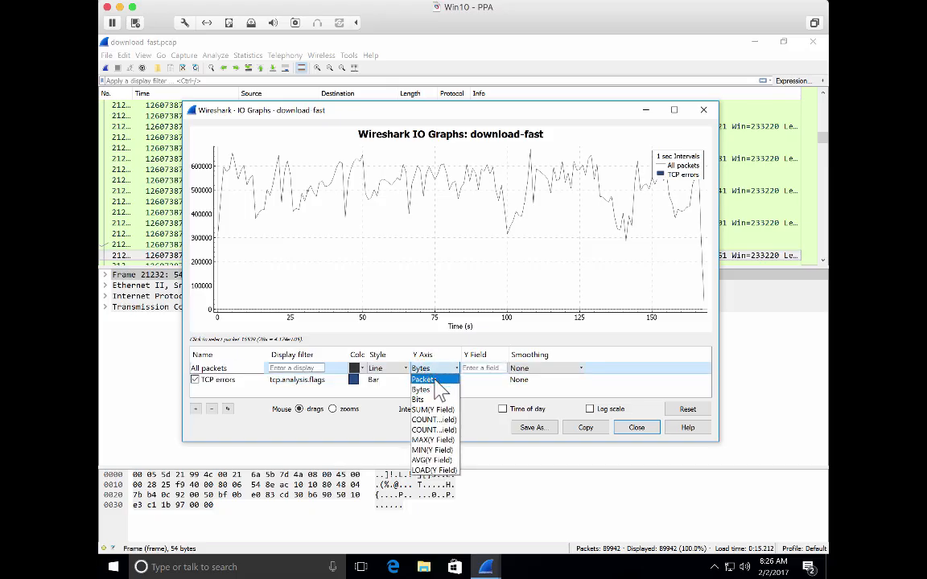
click(432, 381)
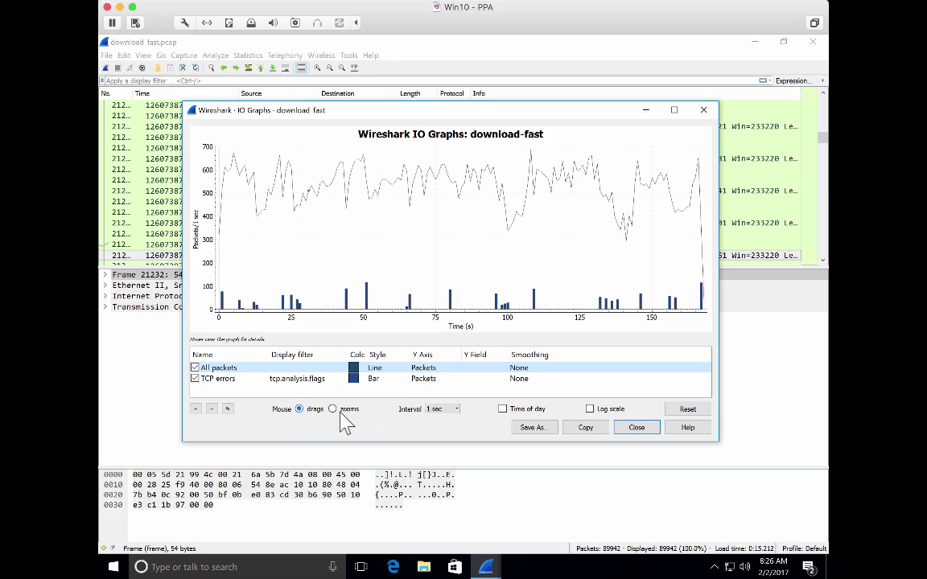
Try a 10 sec interval on the download-fast graph and return the interval to 1 sec.
click(453, 410)
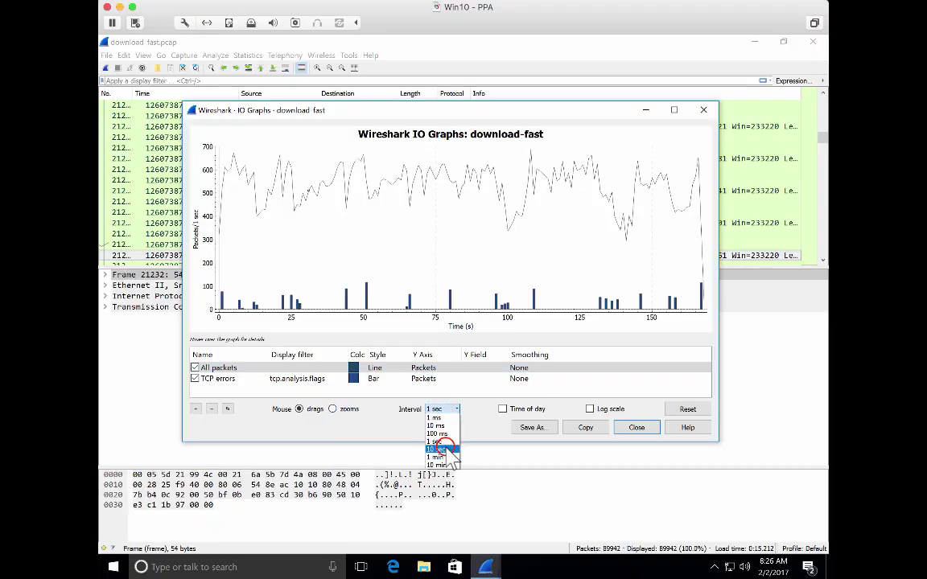
click(447, 451)
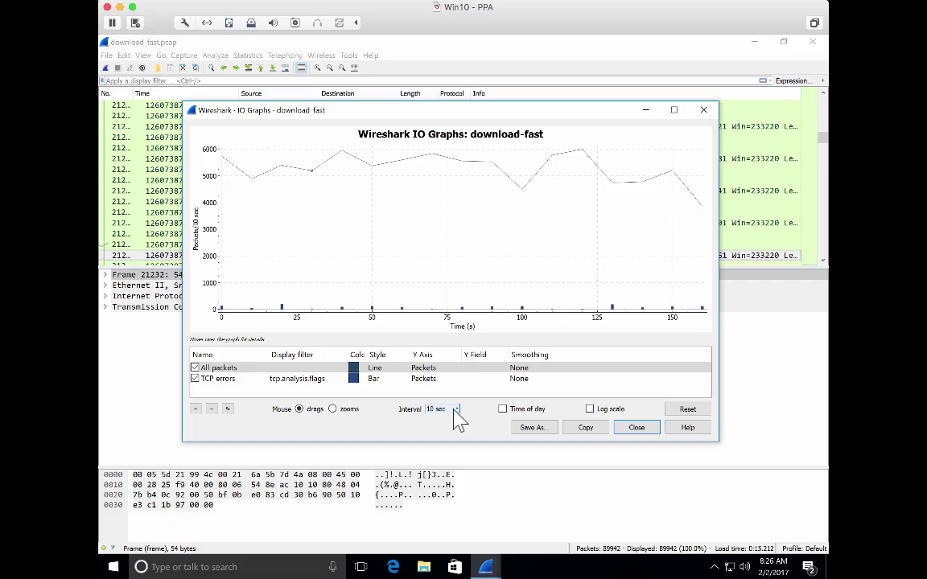
click(454, 411)
click(436, 442)
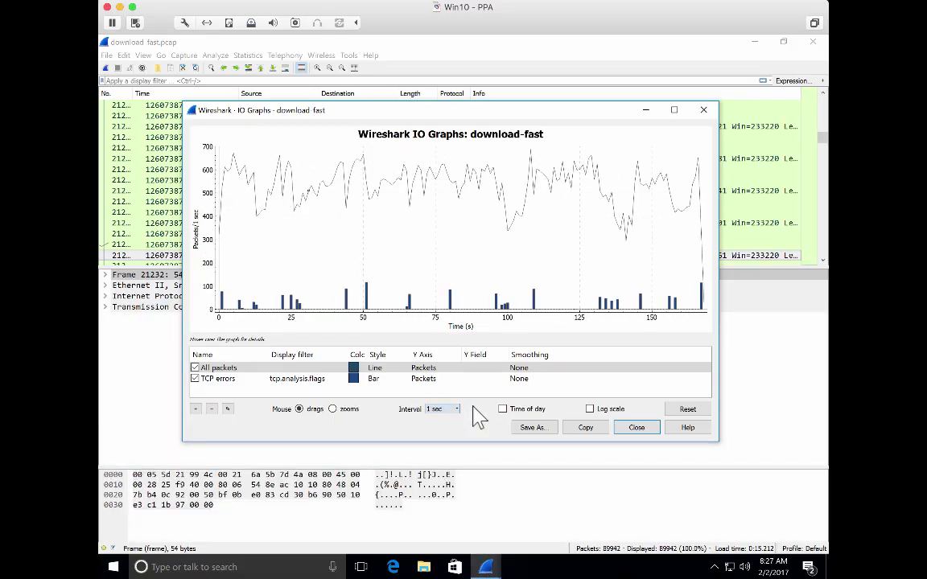
Try the time-of-day axis and the log scale on the download-fast graph, switching each one off again.
click(503, 409)
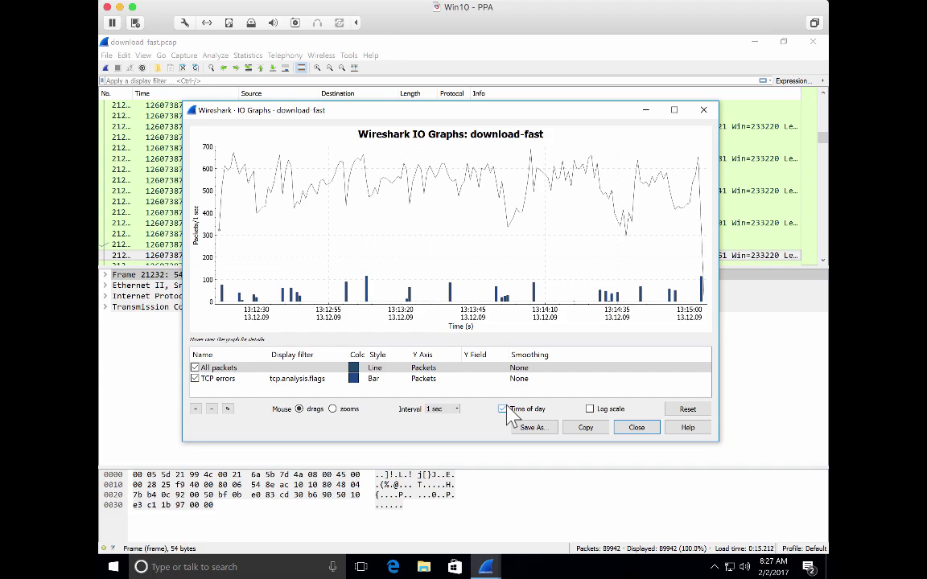
click(503, 409)
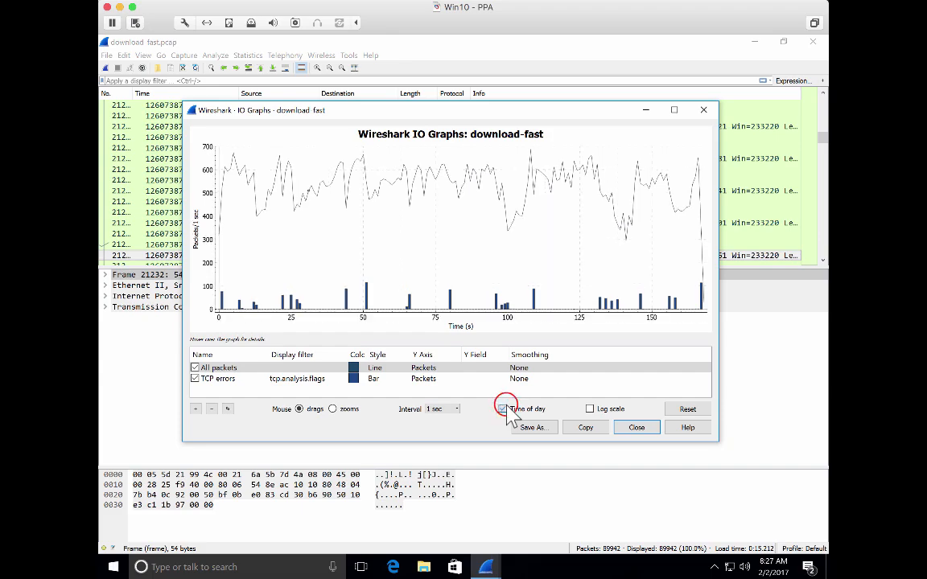
click(589, 409)
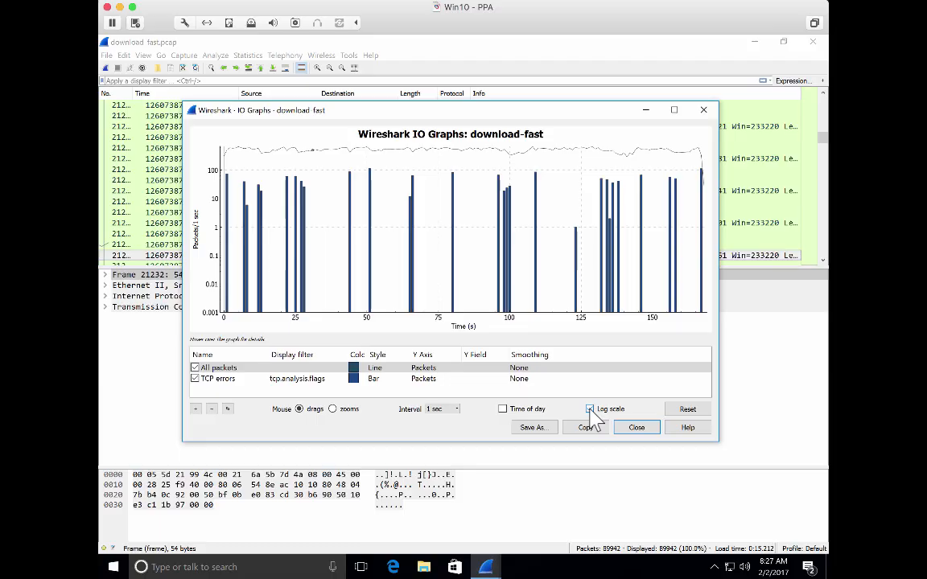
click(590, 409)
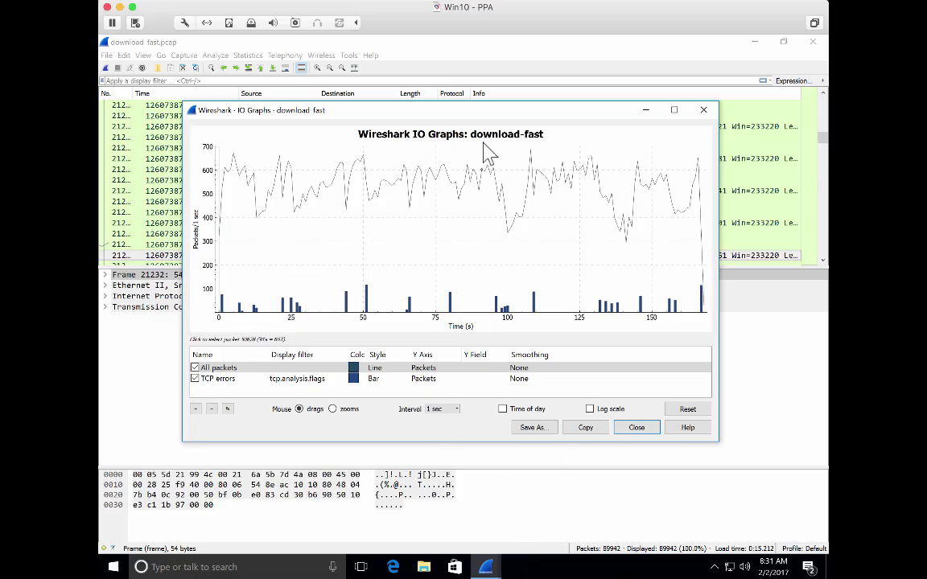
Switch to the download-slow capture, open its IO graph and enlarge the graph window.
click(487, 567)
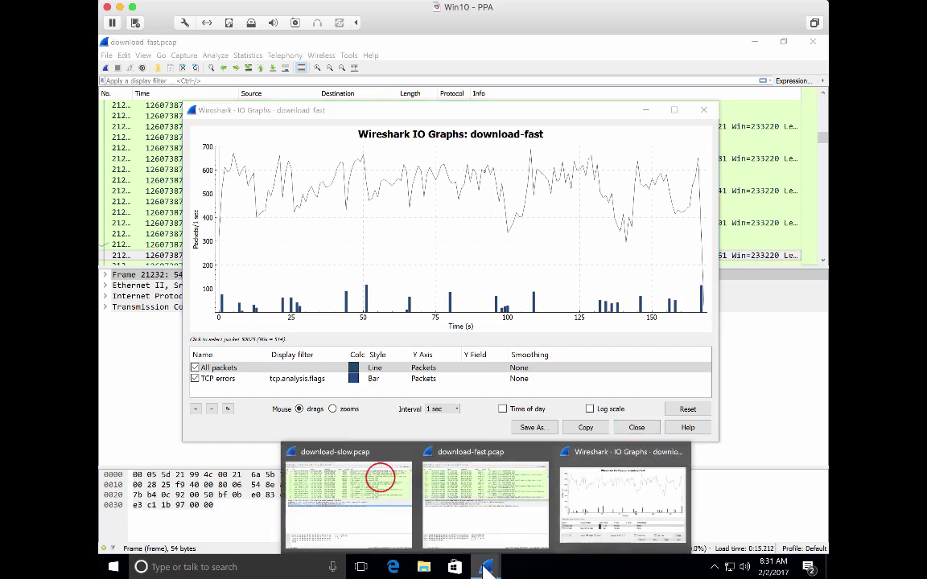
click(385, 486)
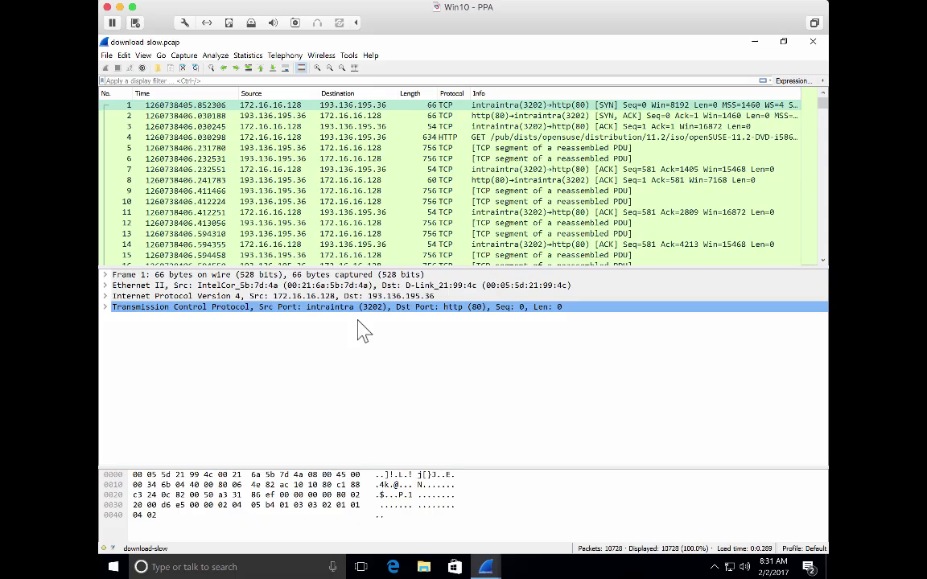
click(249, 56)
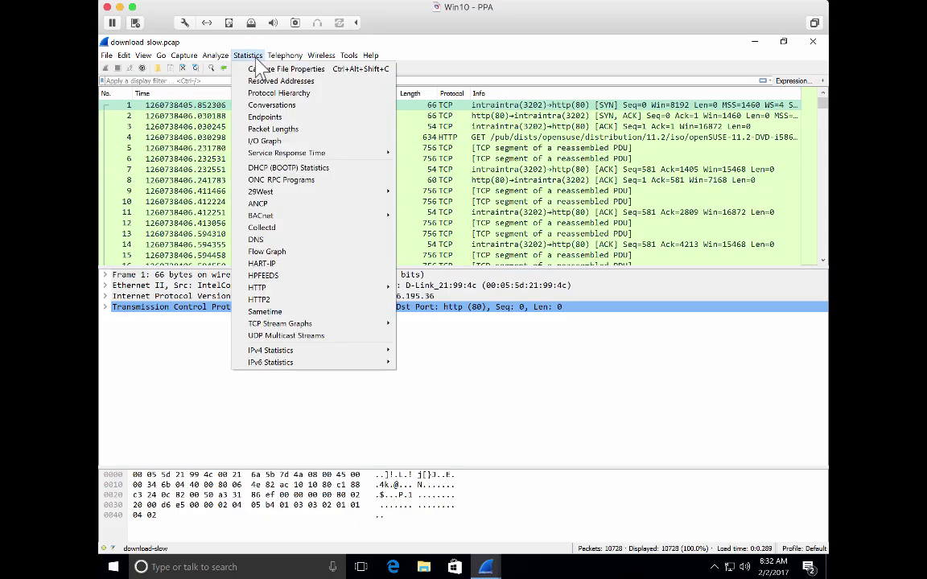
click(266, 141)
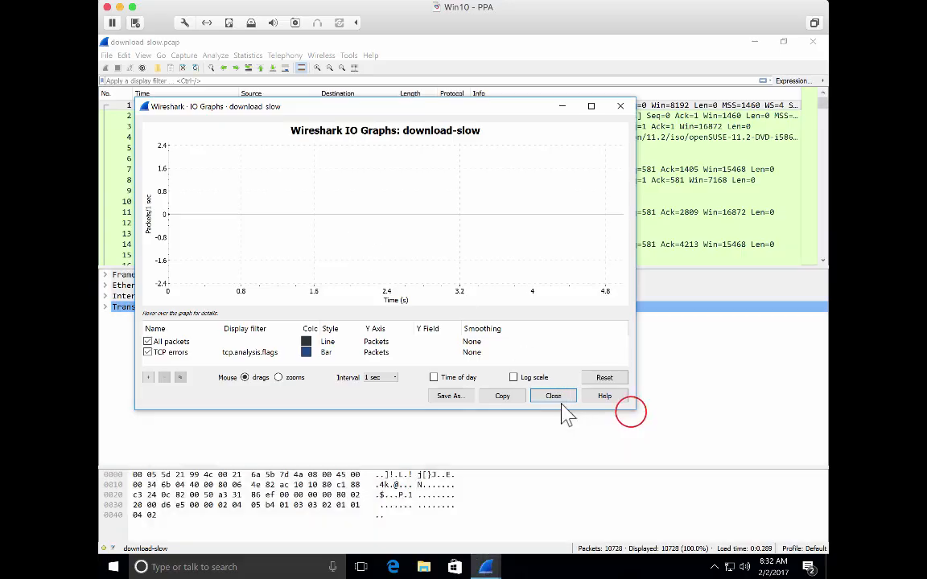
drag(631, 412, 679, 456)
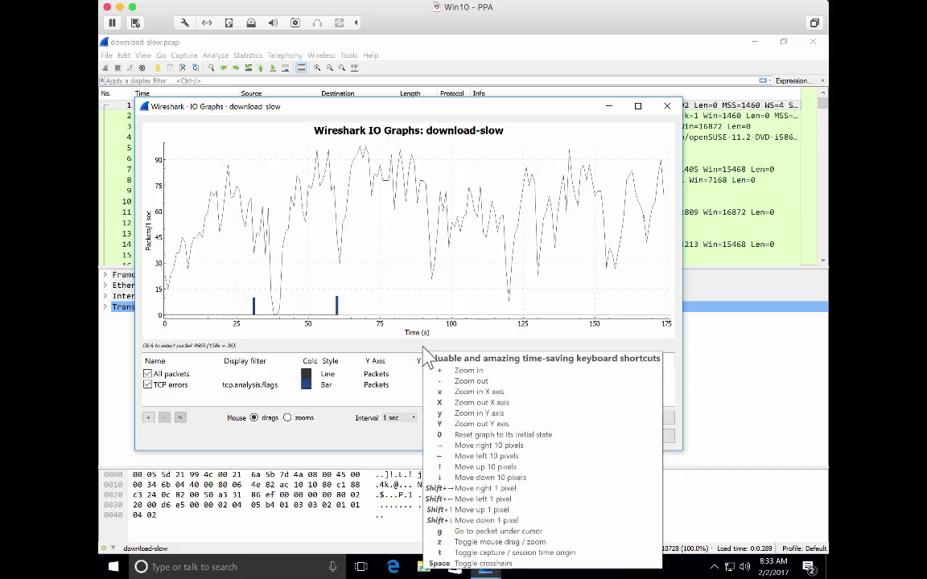
Minimize the download-slow capture window and arrange the two IO graphs at full width, download-slow above download-fast, for comparison.
click(761, 42)
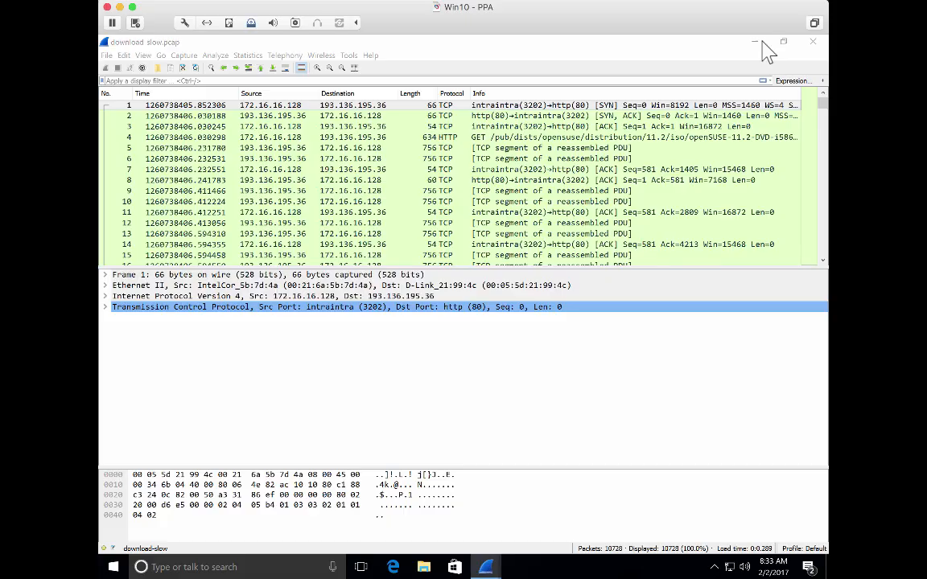
drag(538, 105, 512, 55)
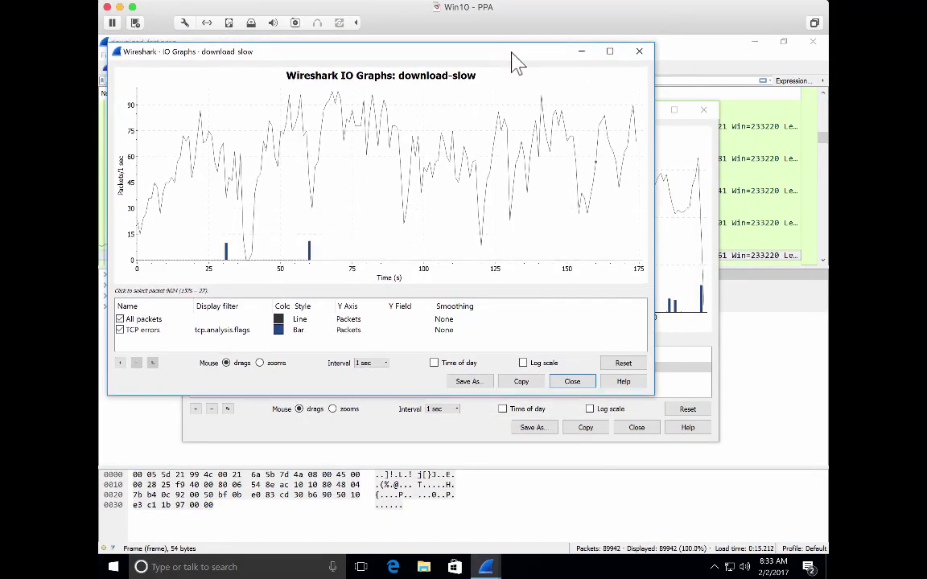
drag(655, 395, 823, 287)
click(714, 330)
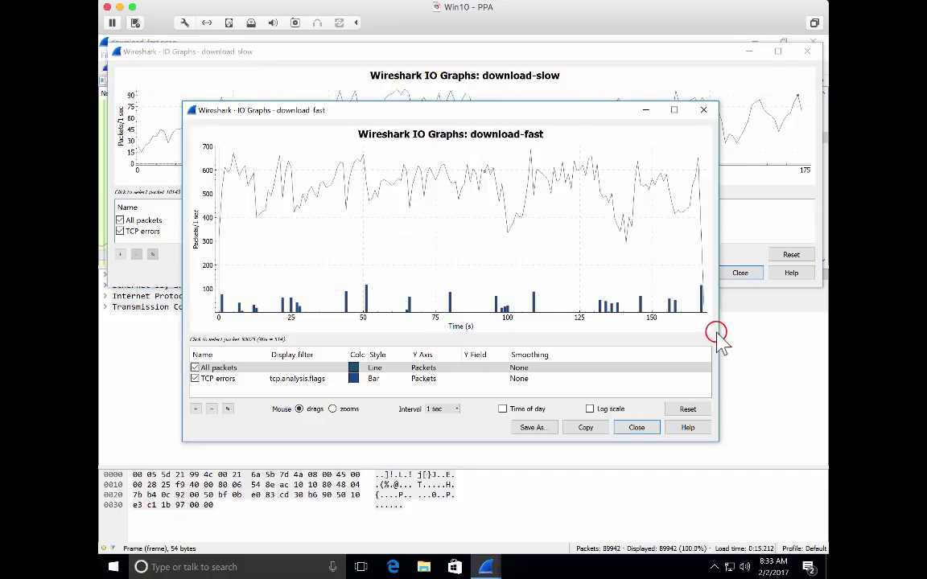
click(547, 111)
drag(550, 115, 653, 212)
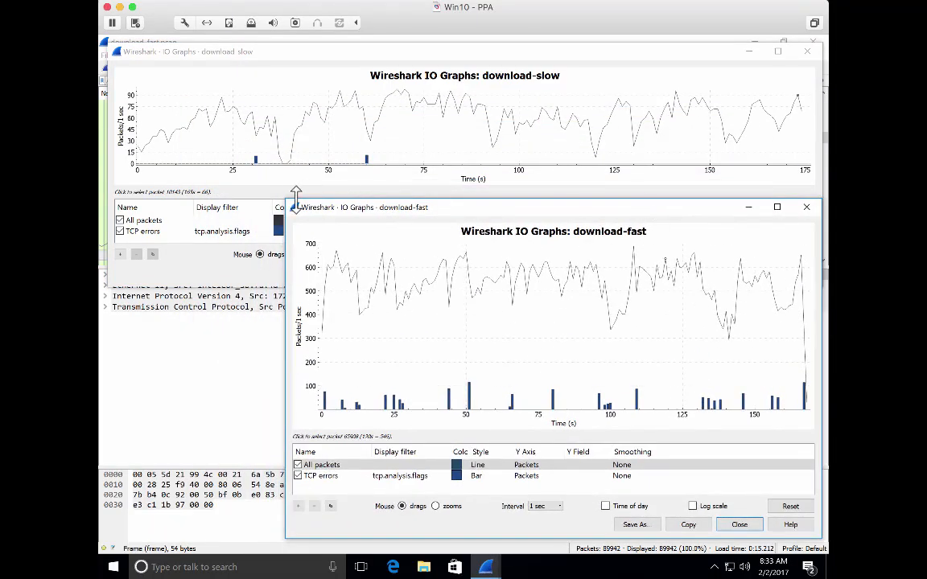
drag(285, 200, 108, 301)
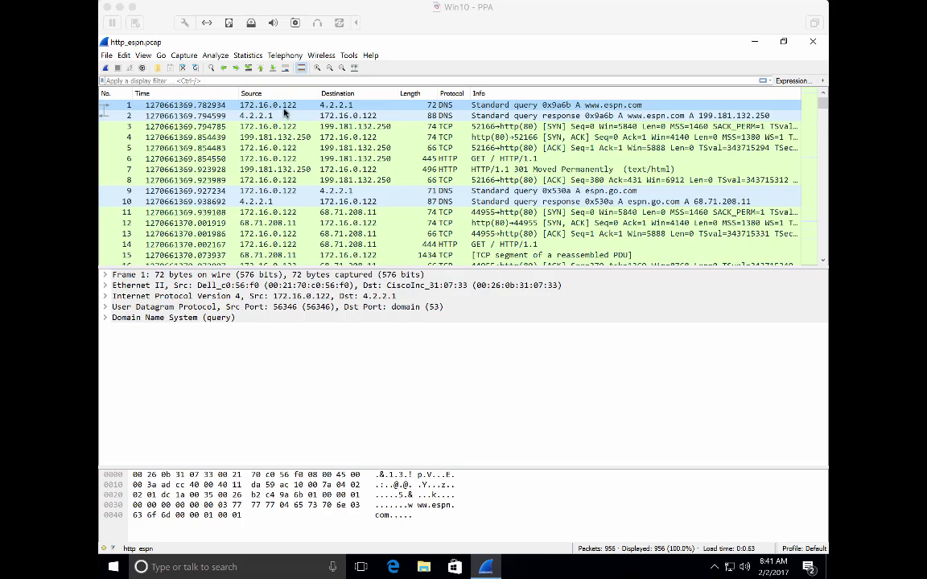
Examine the http_espn capture's IPv4 conversations sorted by bytes in descending order, select the largest one, and close the list.
click(251, 57)
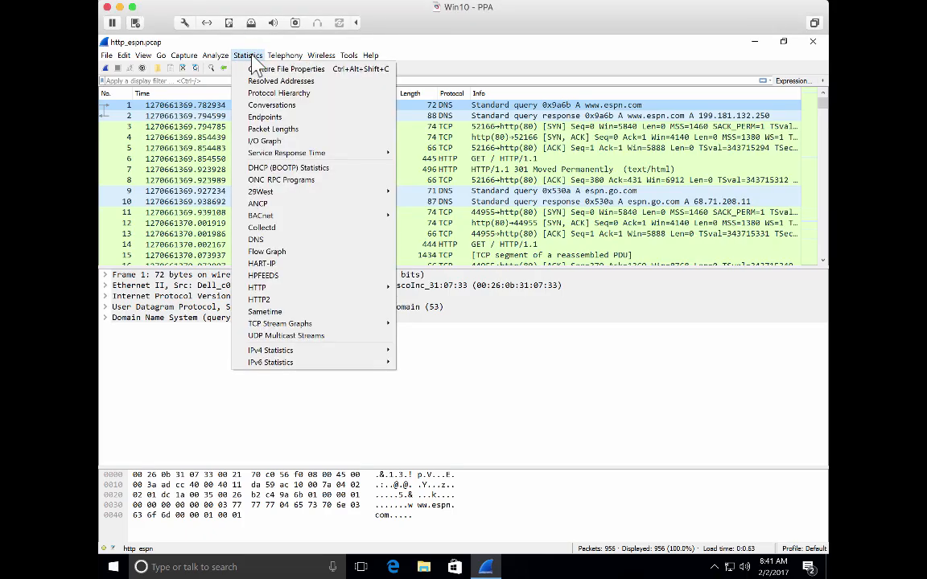
click(277, 106)
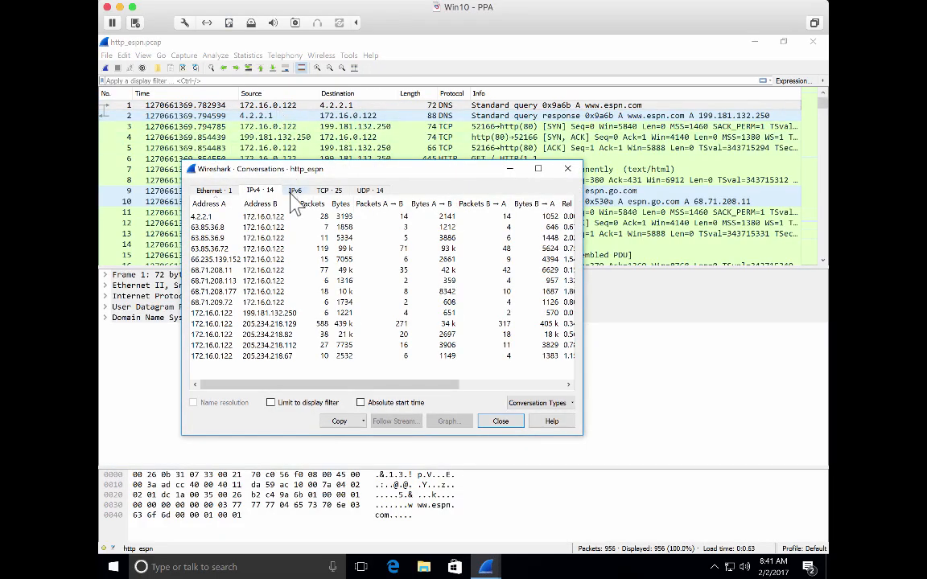
click(335, 203)
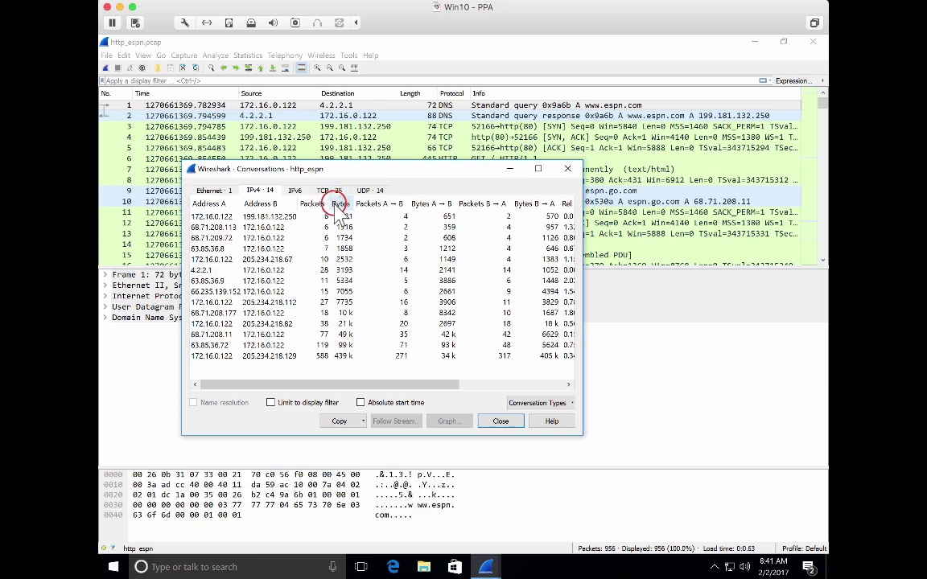
click(338, 205)
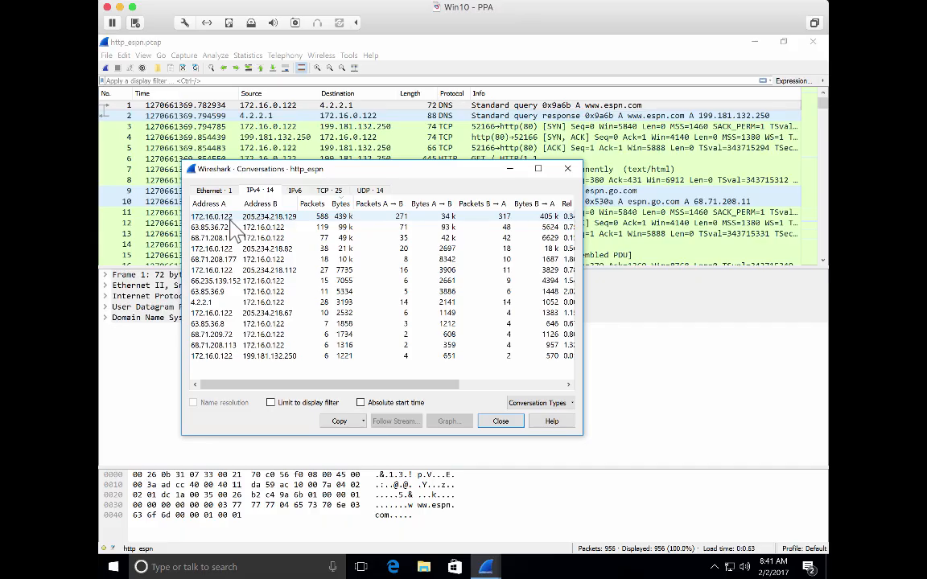
click(288, 221)
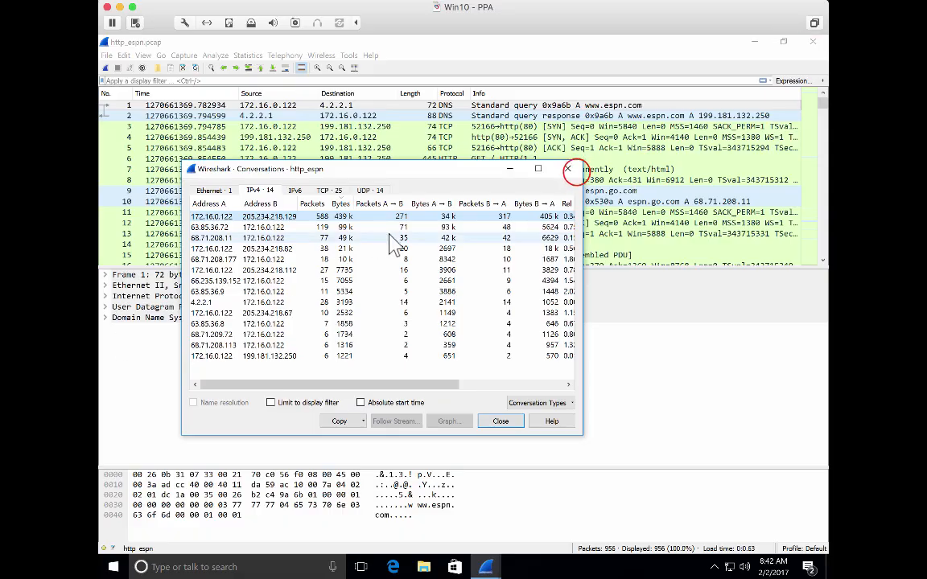
click(567, 169)
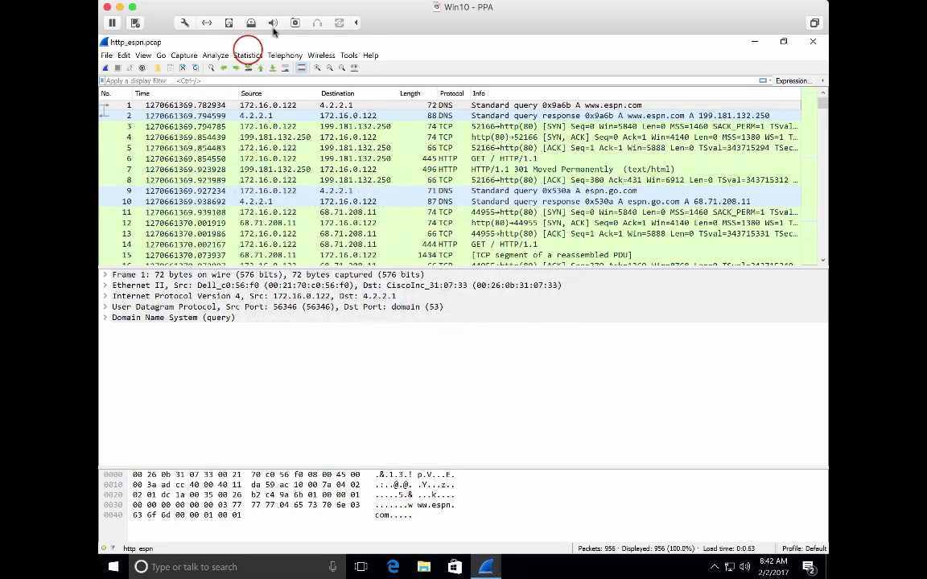
Open the IO graph for the http_espn capture.
click(248, 54)
click(257, 141)
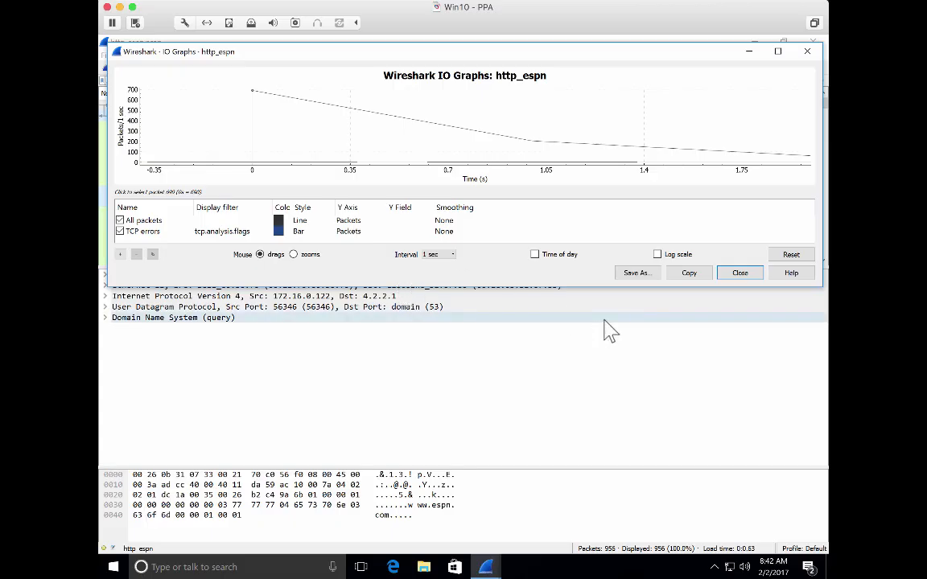
Enlarge the IO graph window and remove both default graphs, TCP errors and All packets.
drag(821, 287, 822, 377)
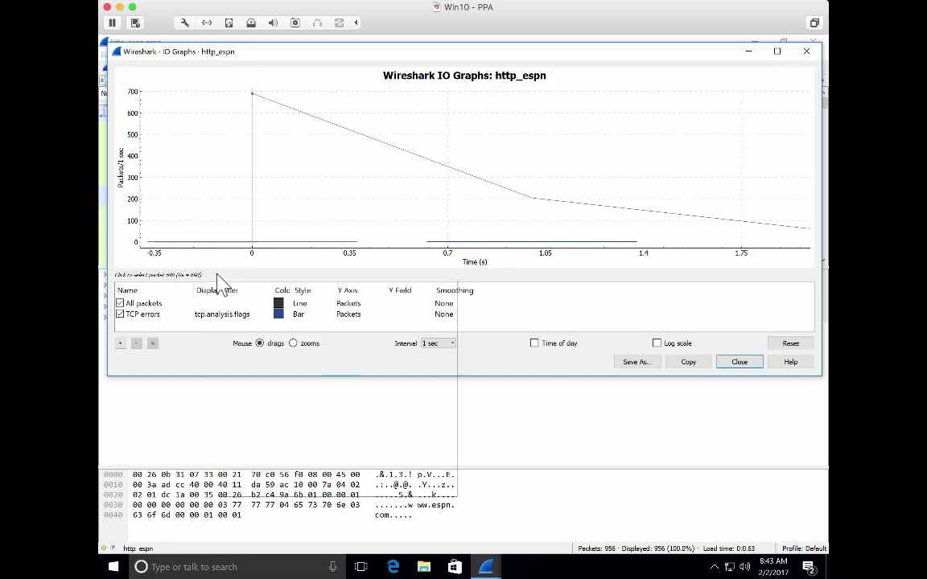
mouse_move(217, 280)
click(165, 315)
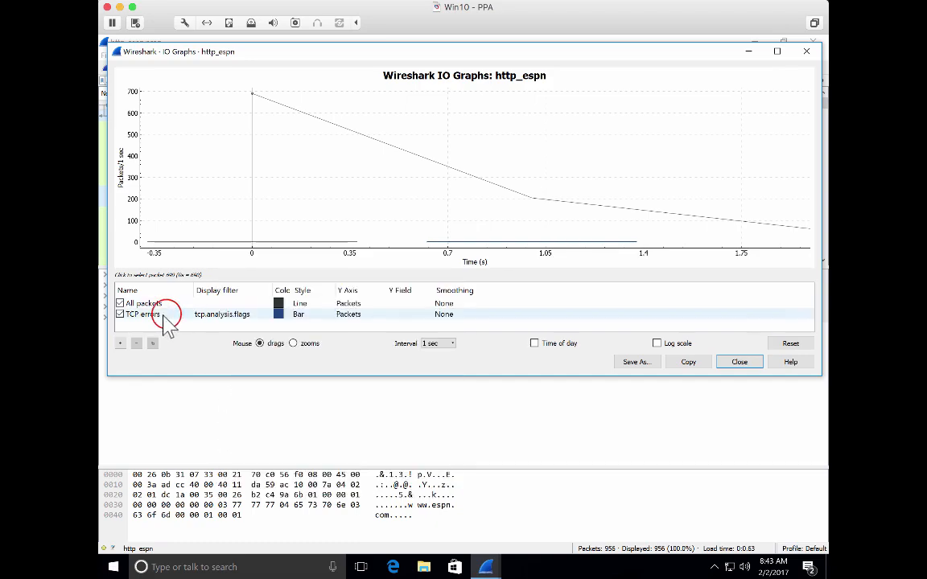
click(139, 342)
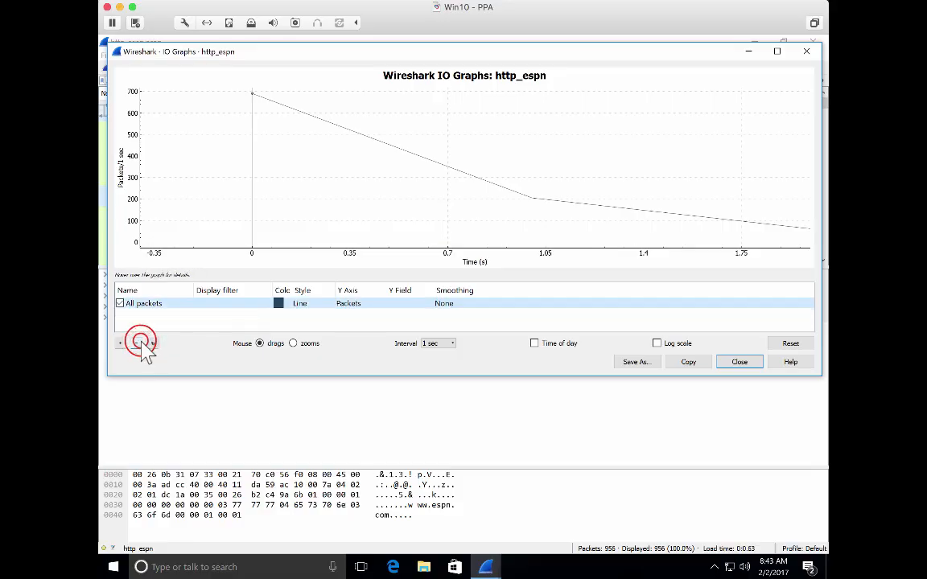
click(139, 342)
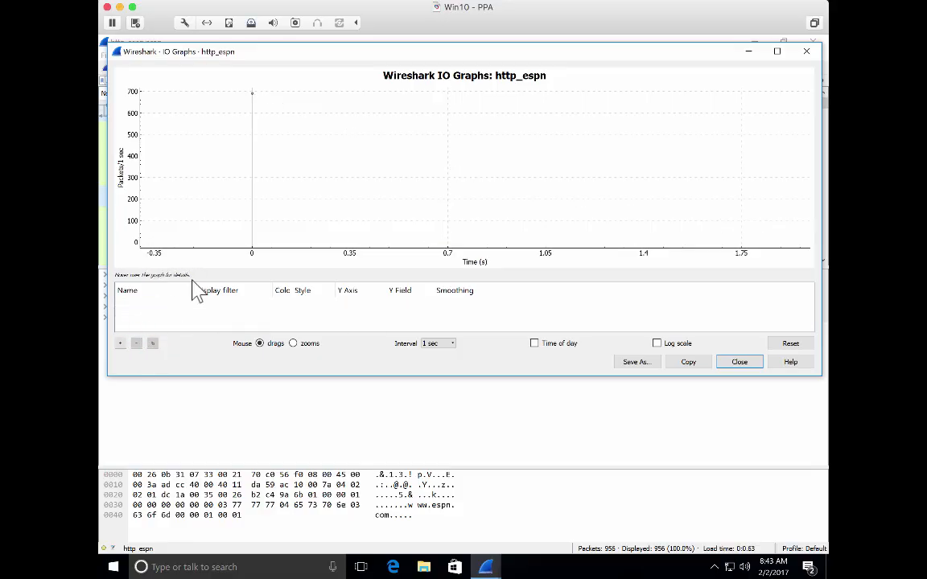
Add a new graph to the http_espn IO graph and name it Top Talker.
click(120, 343)
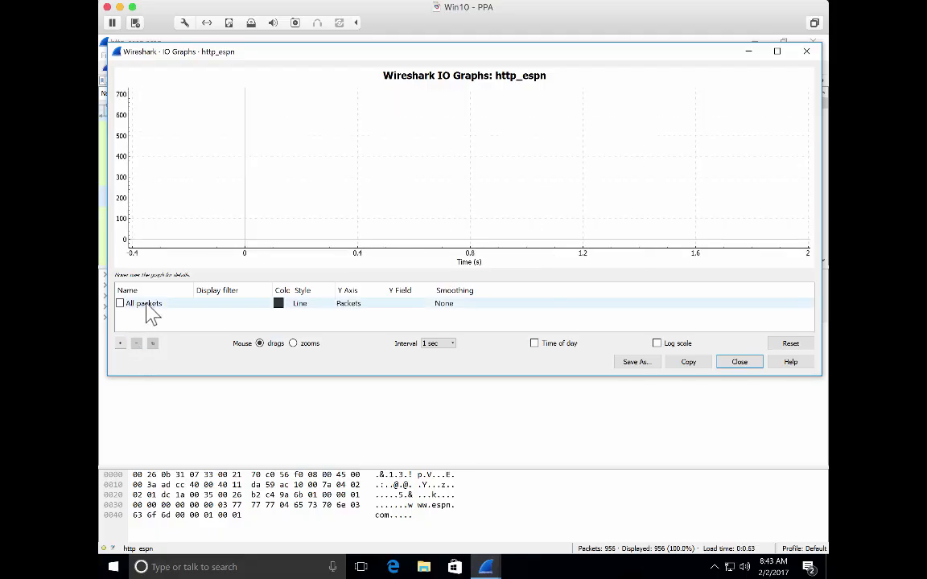
click(143, 302)
click(145, 303)
text(TOp)
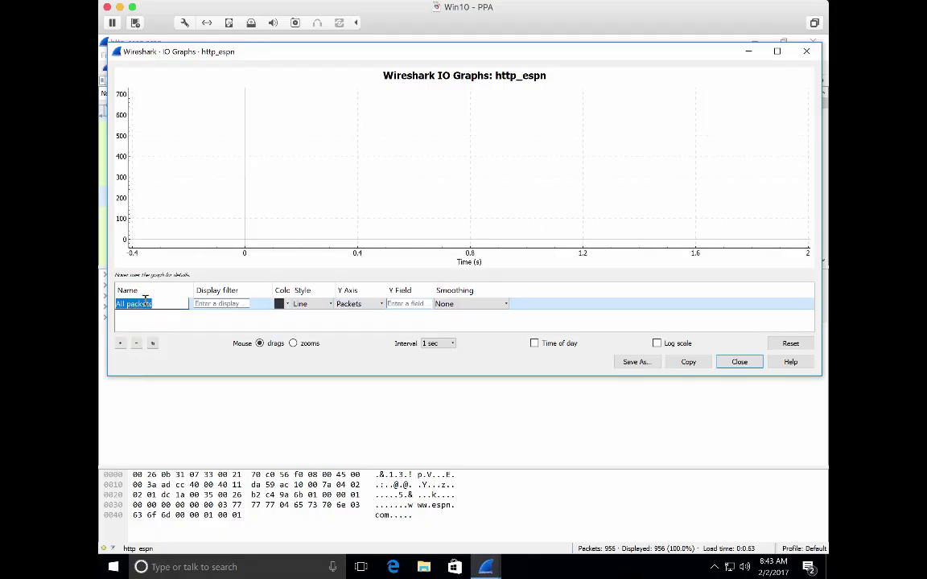
key(BackSpace)
key(BackSpace)
text(op Talker)
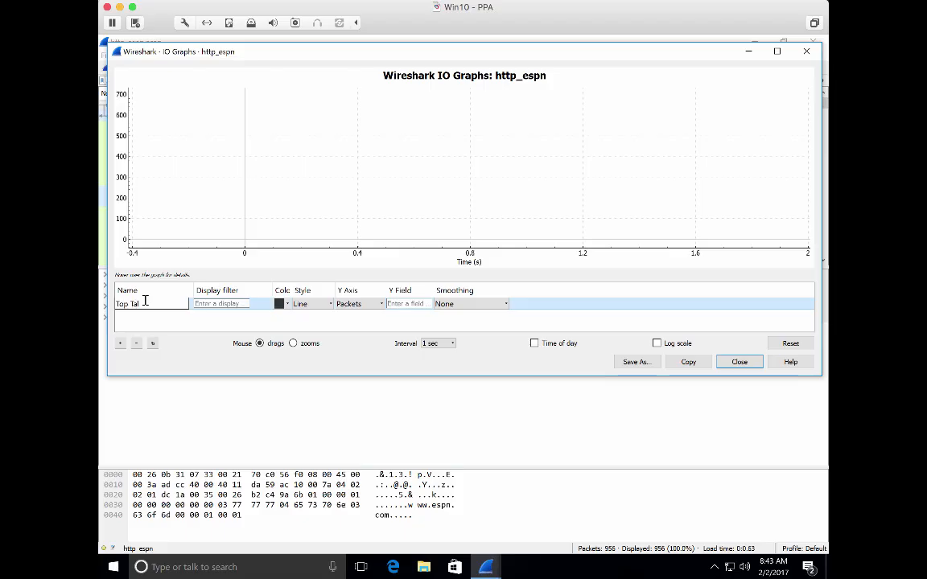
click(185, 316)
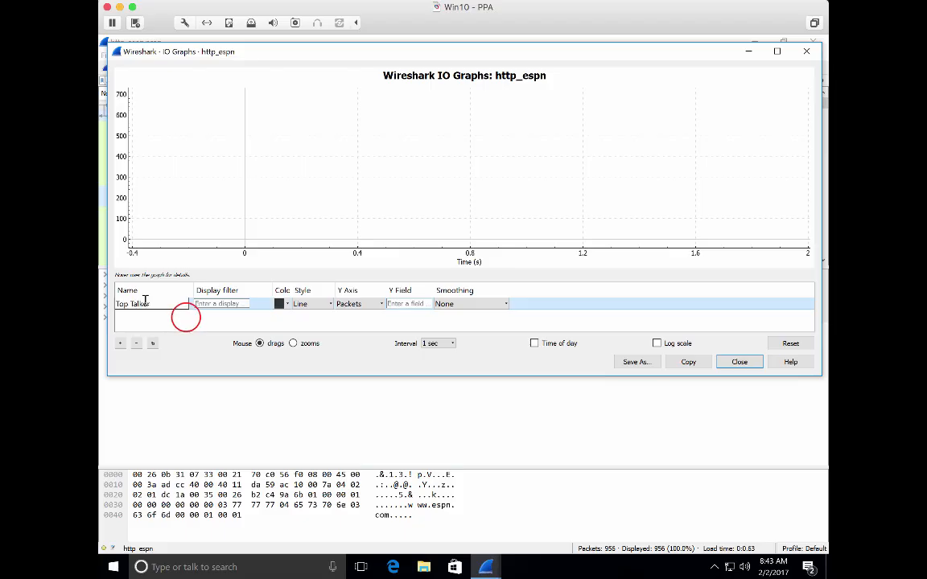
Set the Top Talker graph's display filter to ip.addr == 205.234.218.129 and widen the display filter and color columns.
click(208, 304)
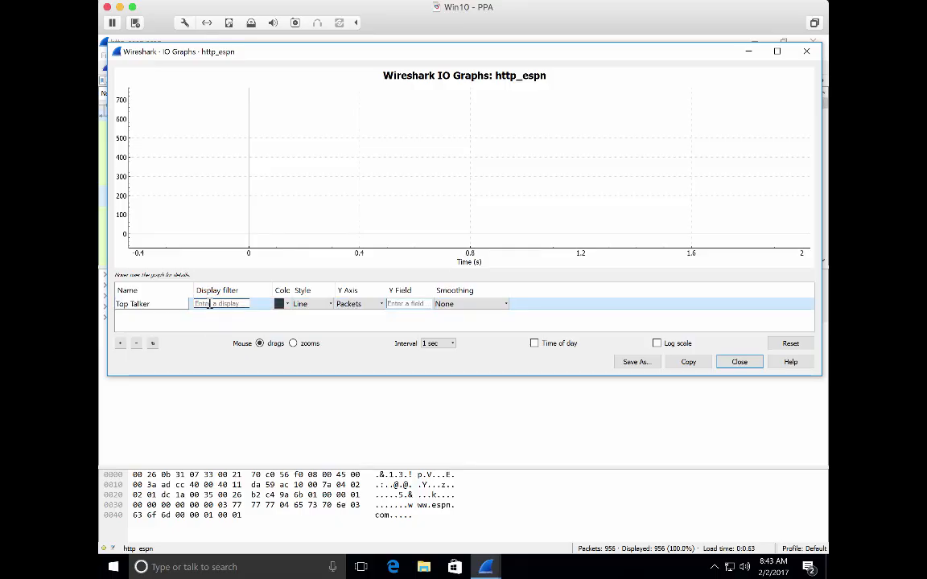
text(ip.addr)
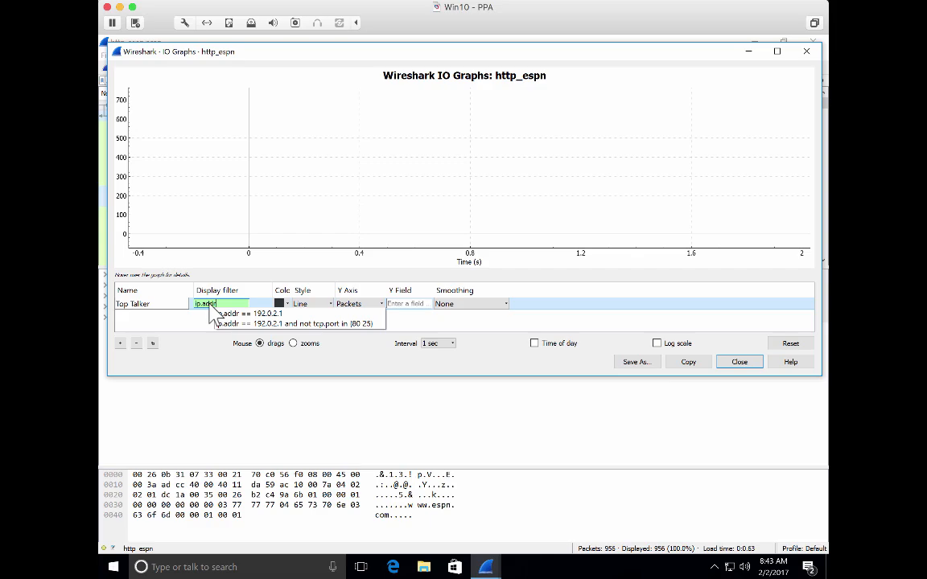
text( ==)
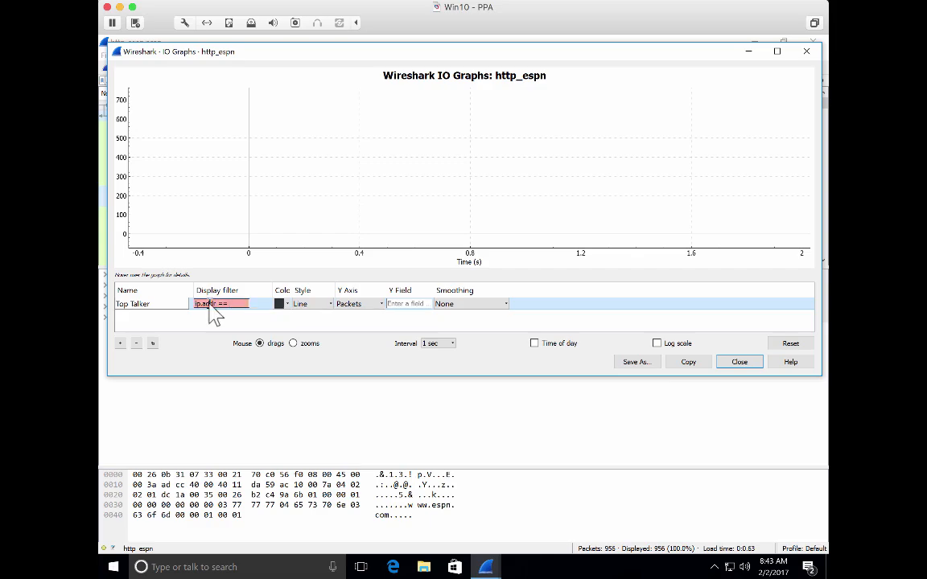
text( 205.234.218.129)
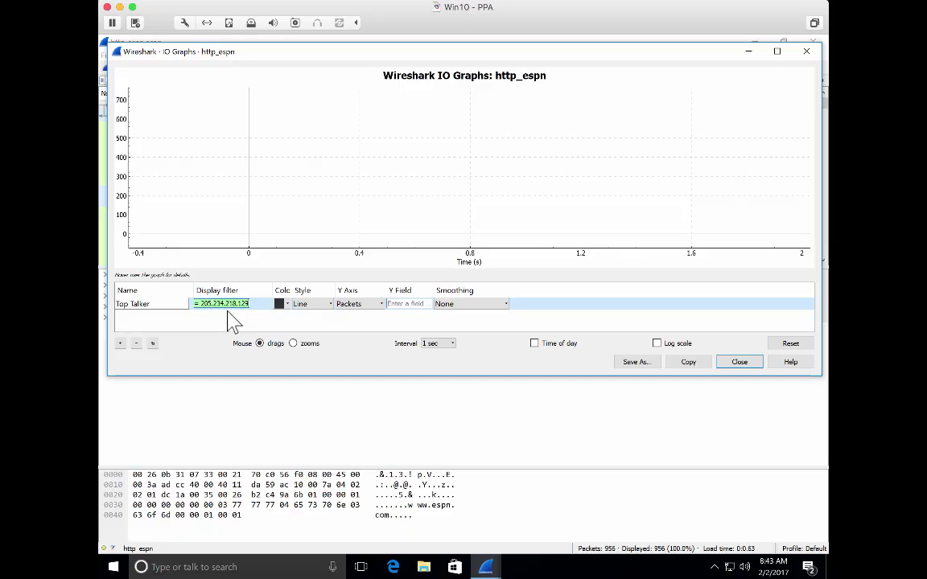
key(Return)
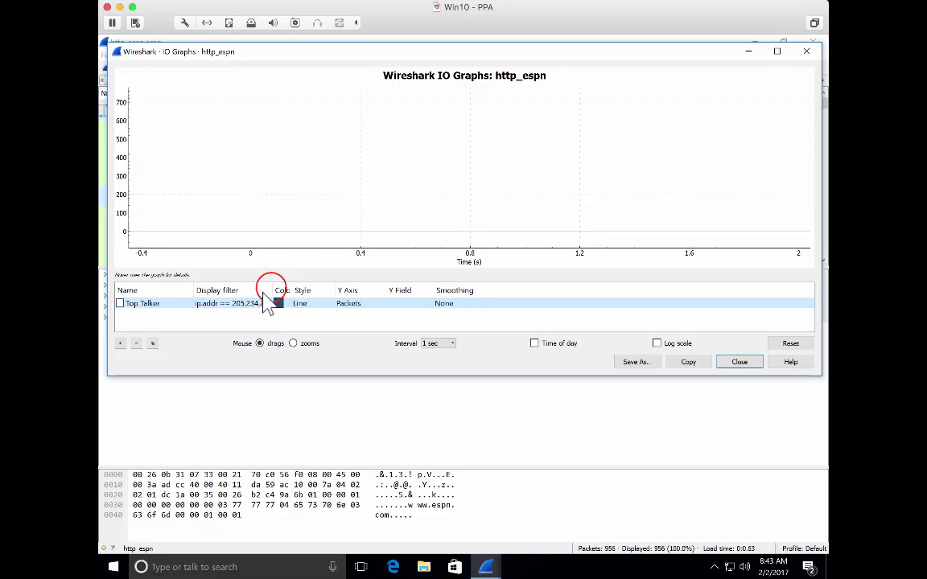
drag(271, 287, 311, 290)
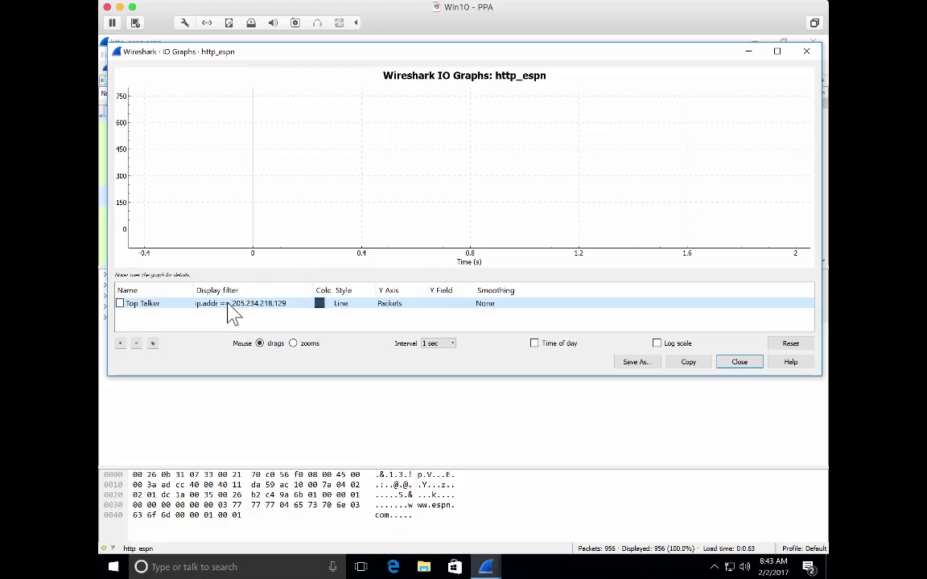
drag(333, 287, 347, 290)
Change the Top Talker graph's color to bright red.
click(318, 303)
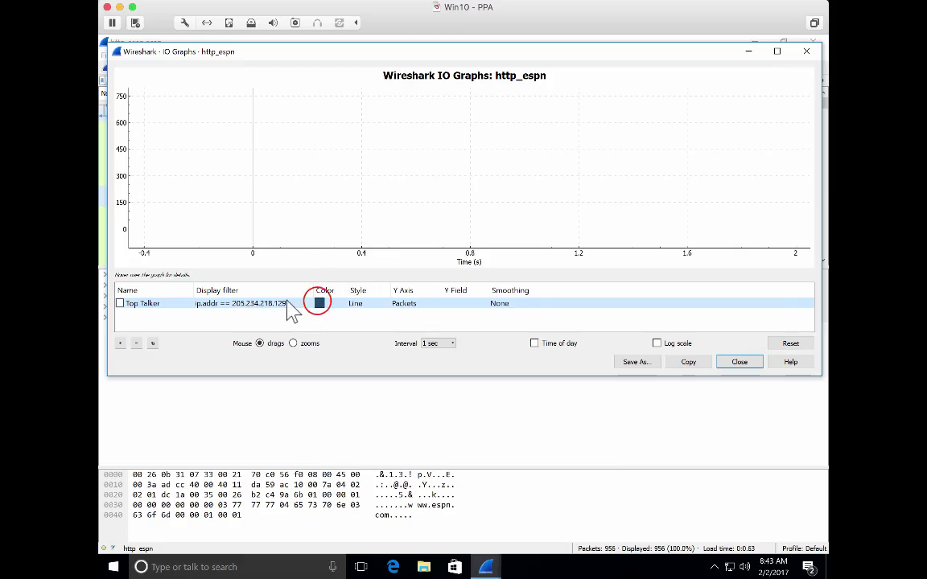
click(319, 302)
click(319, 304)
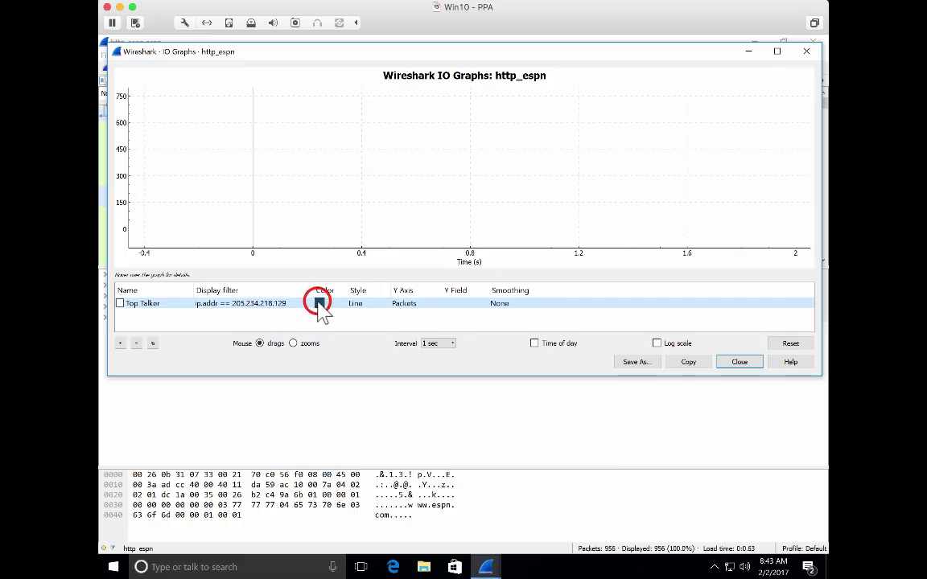
double_click(319, 304)
click(330, 303)
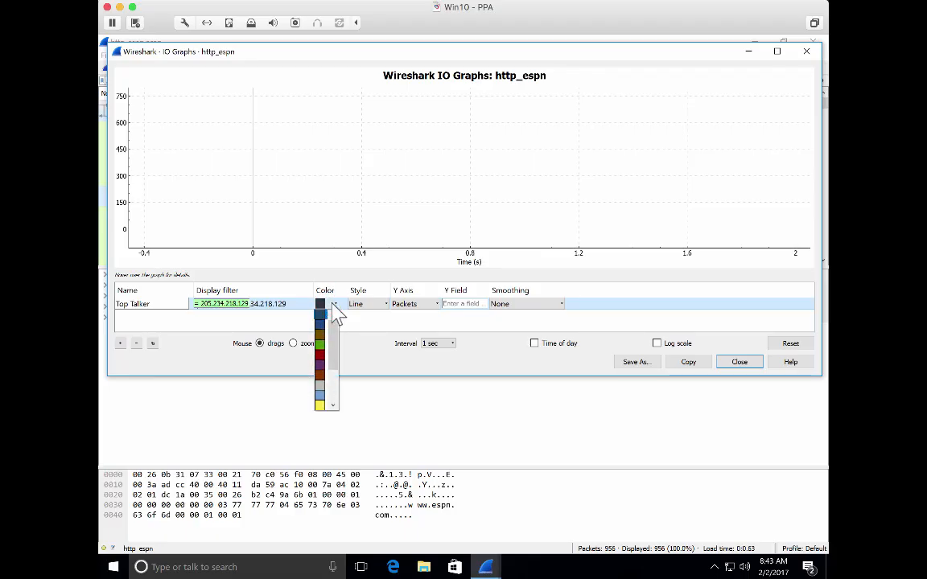
scroll(320, 354, down, 1)
click(322, 397)
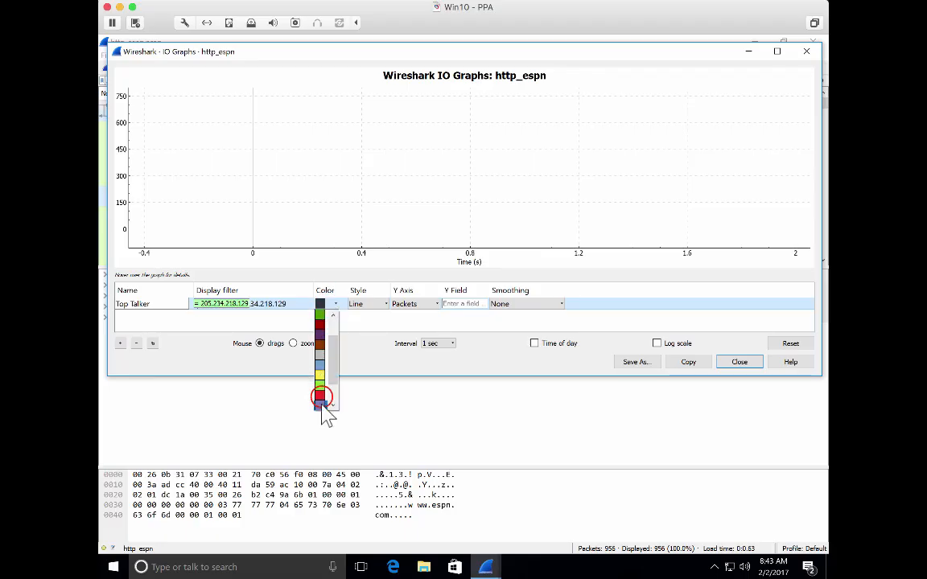
Set the Top Talker graph to Stacked Bar style with Bytes on the Y axis and enable it.
click(367, 308)
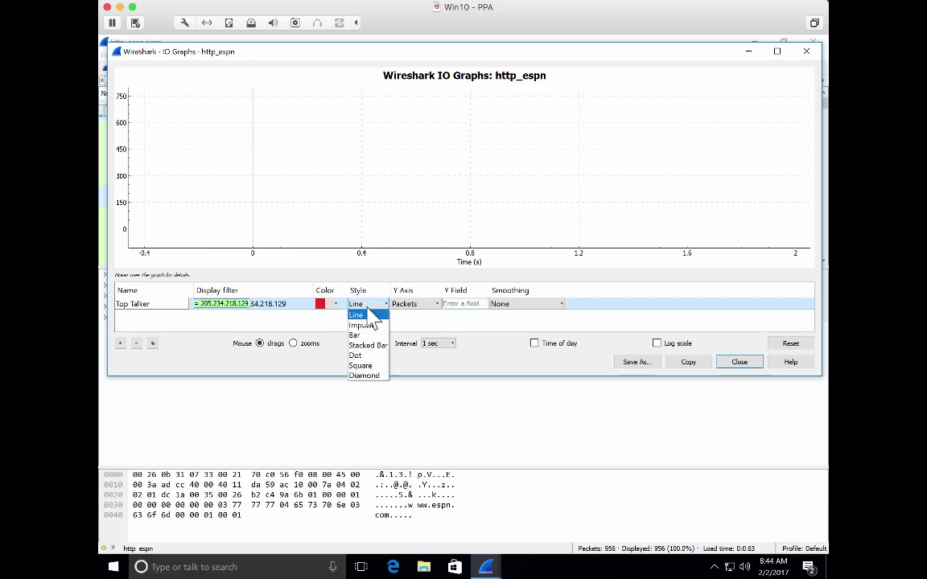
click(370, 336)
click(368, 346)
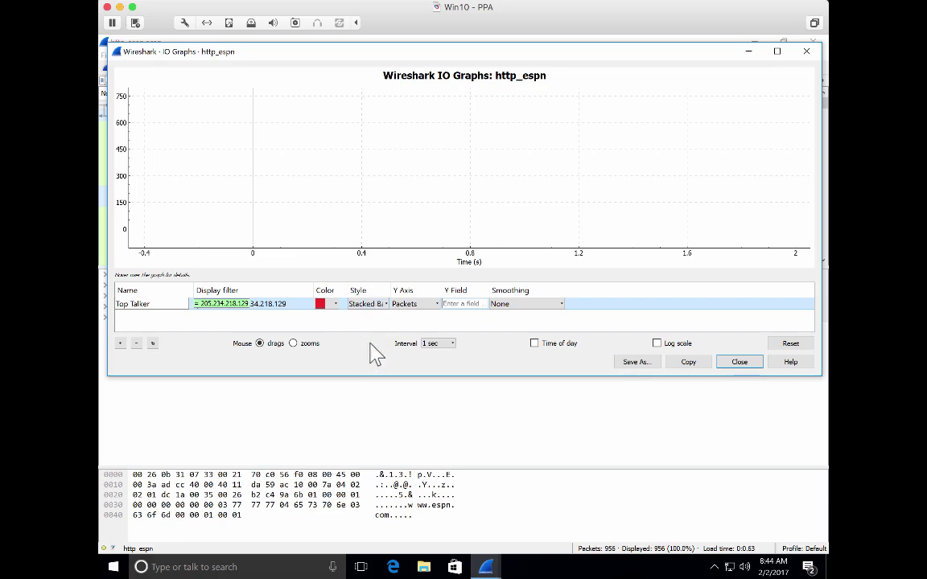
click(409, 305)
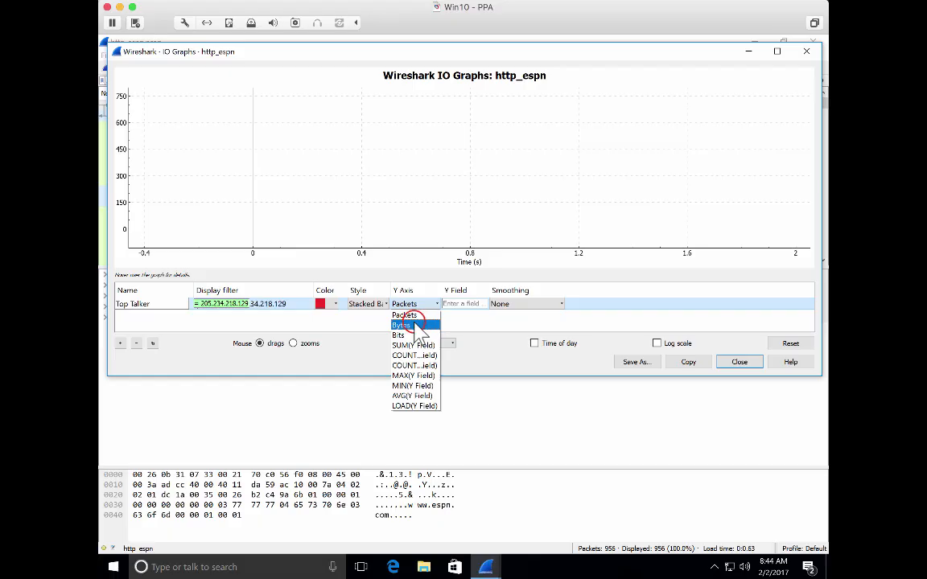
click(414, 324)
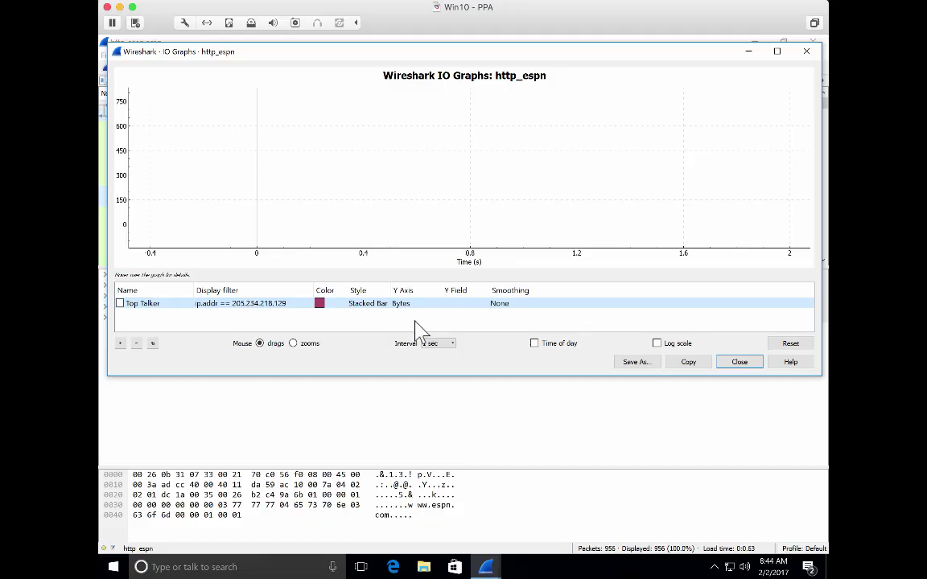
click(120, 304)
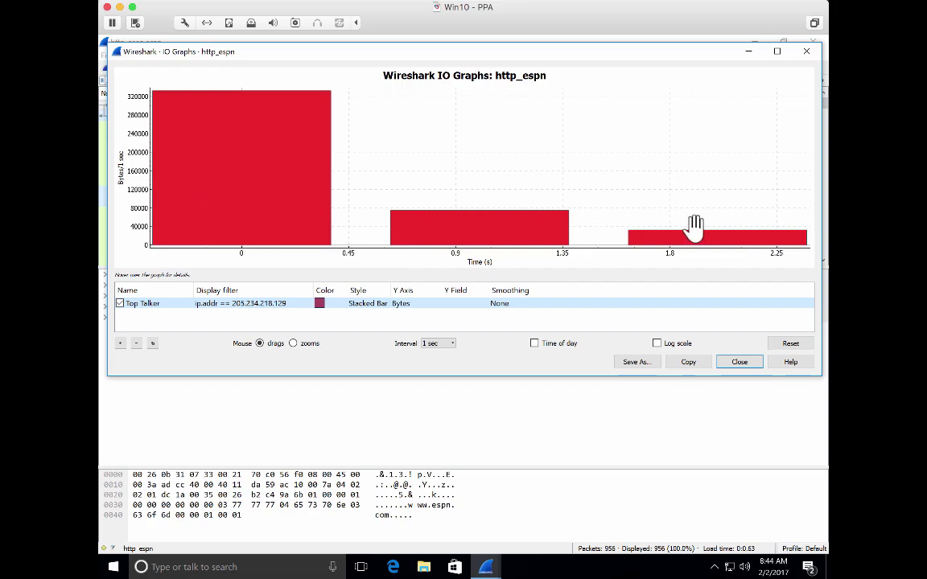
Add a second graph below Top Talker and name it Everything Else.
click(119, 344)
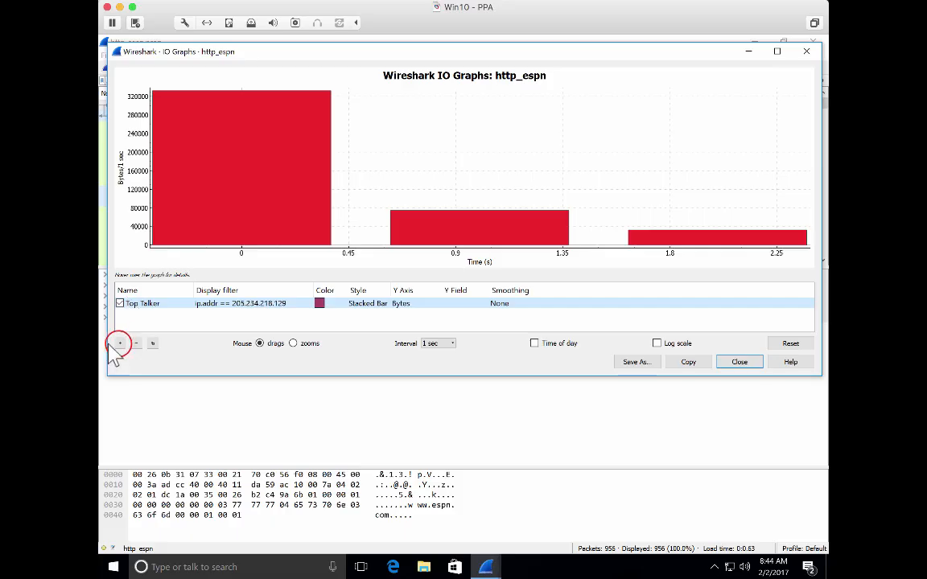
click(145, 317)
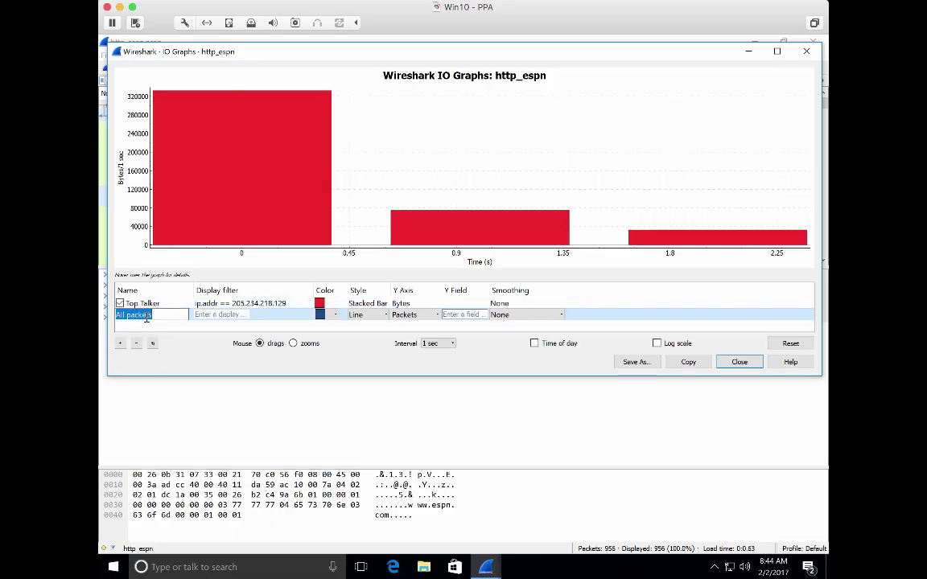
text(Everything Else)
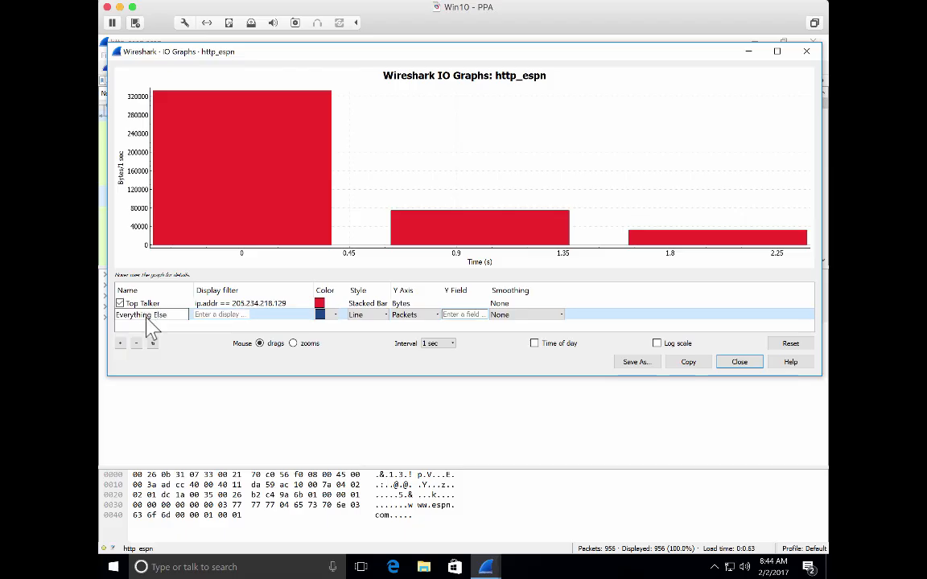
Copy the Top Talker graph's display filter for reuse in the Everything Else graph.
click(206, 315)
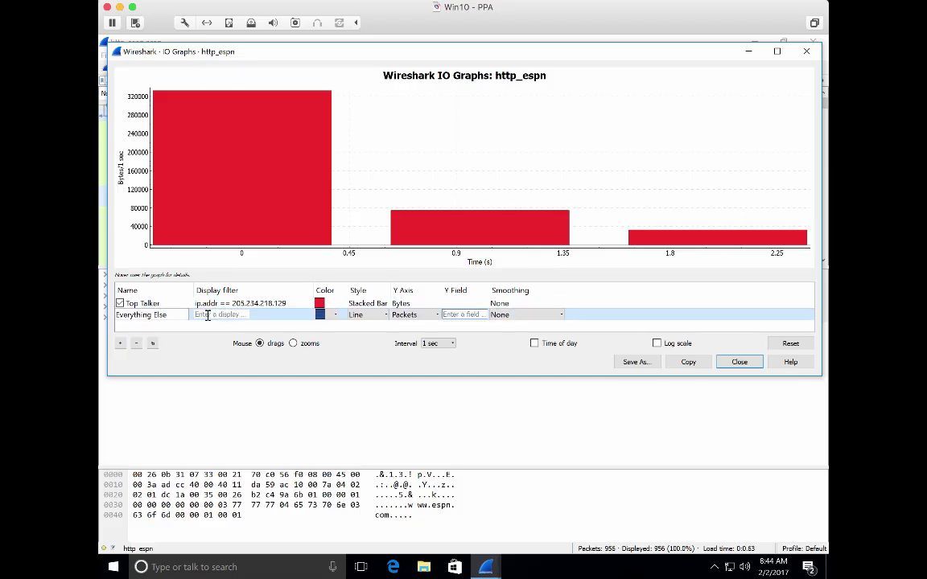
click(214, 304)
click(214, 304)
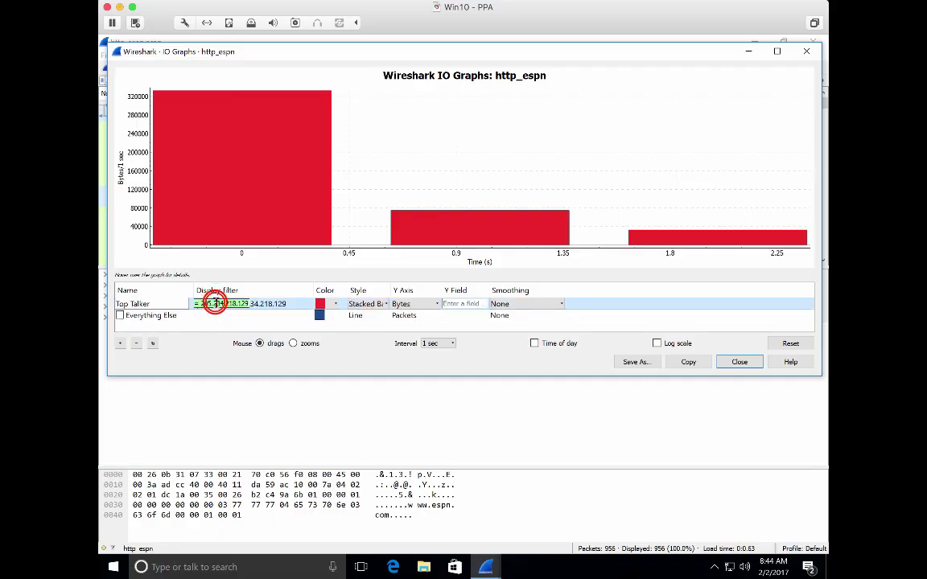
triple_click(215, 303)
right_click(216, 304)
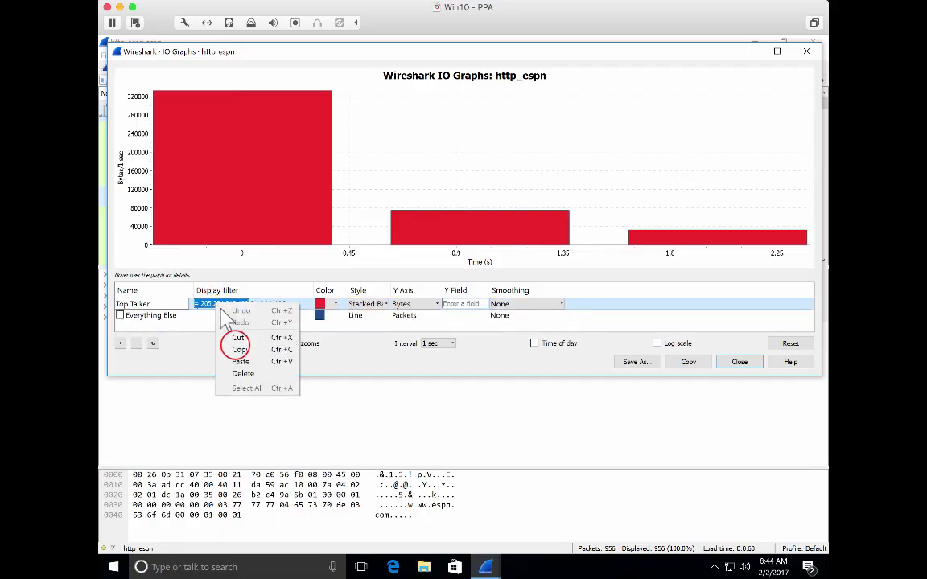
click(238, 348)
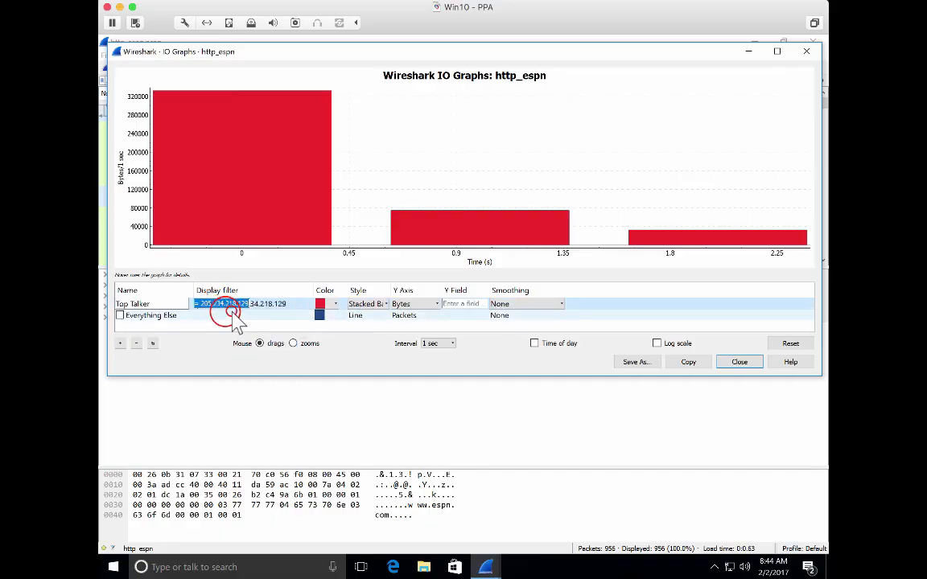
Paste the copied filter into the Everything Else graph and negate it to read !ip.addr == 205.234.218.129.
click(227, 314)
click(228, 315)
right_click(228, 315)
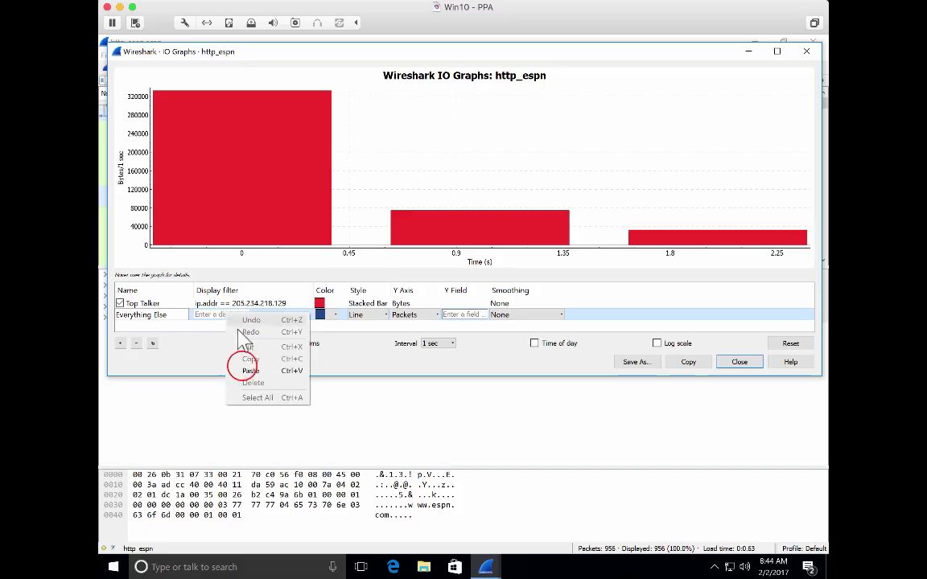
click(246, 371)
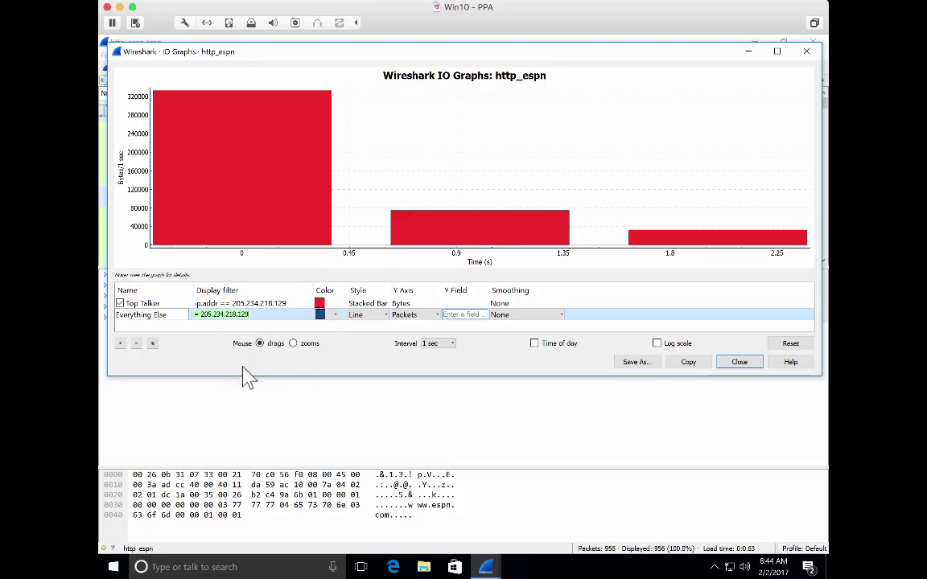
key(Home)
text(!)
key(Return)
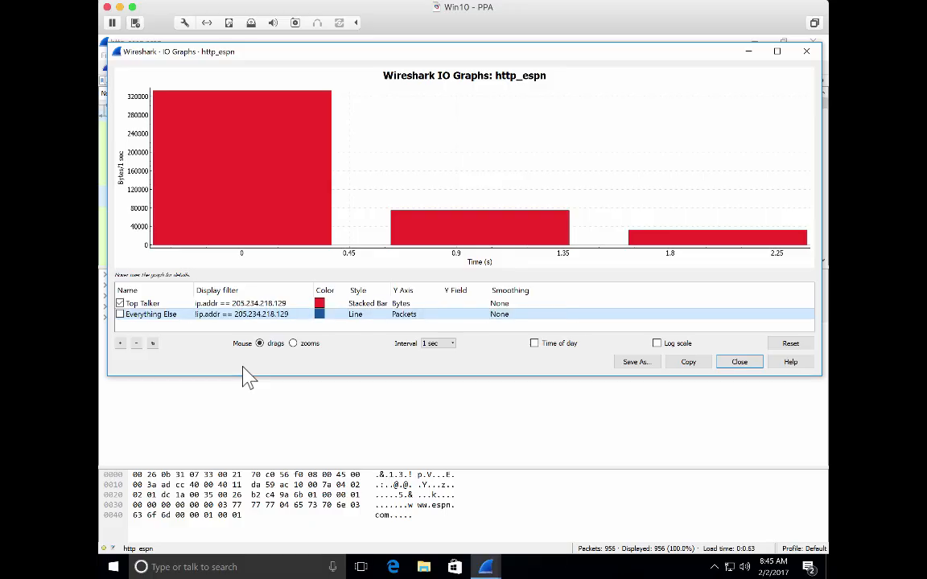
Set the Everything Else graph's style to Stacked Bar.
click(326, 320)
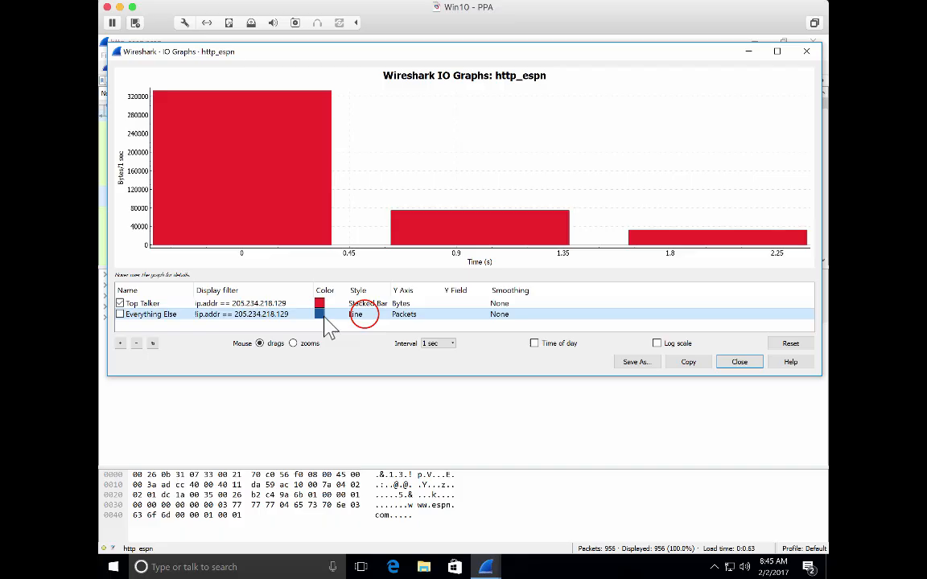
double_click(364, 316)
click(367, 315)
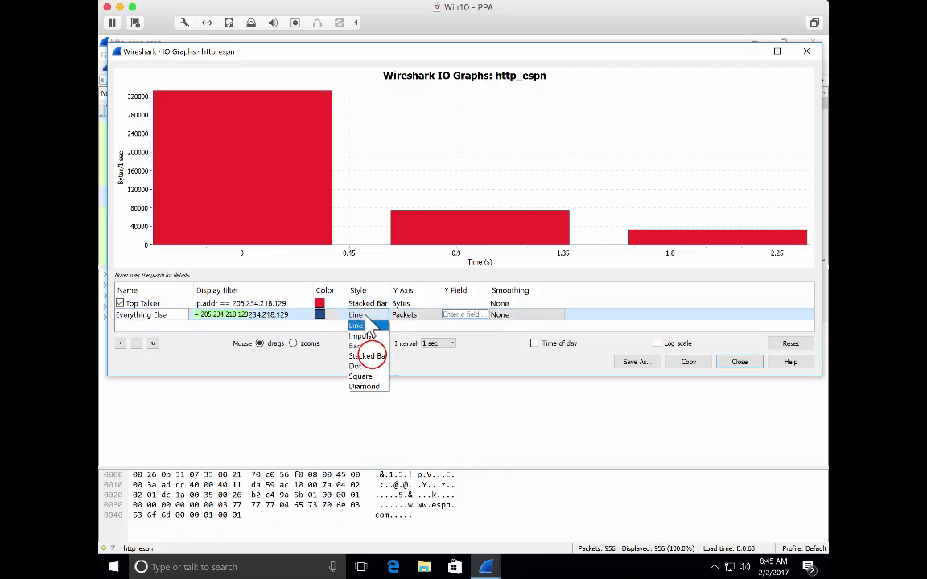
click(369, 354)
Plot the Everything Else graph in Bytes on the Y axis and enable it.
click(413, 312)
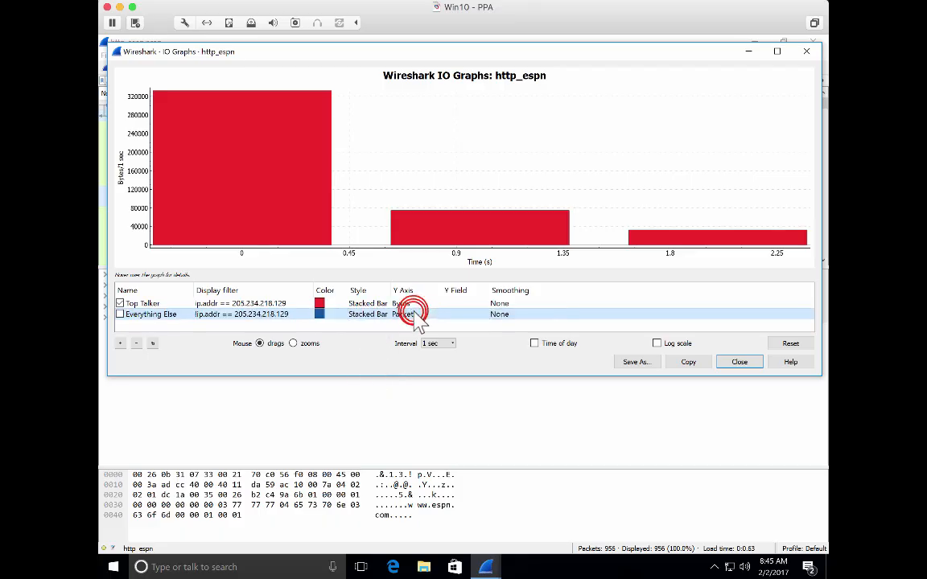
click(413, 313)
click(413, 312)
double_click(413, 313)
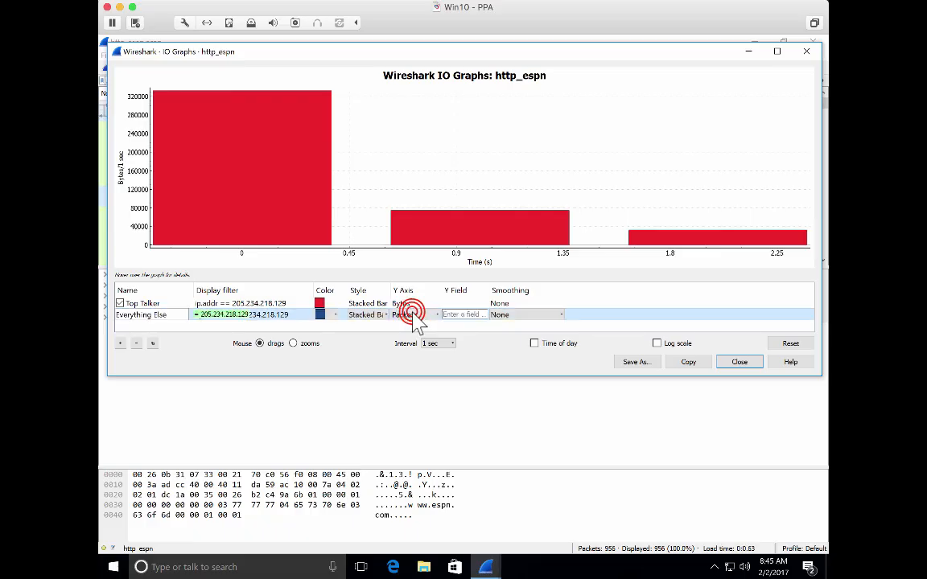
click(412, 314)
click(410, 326)
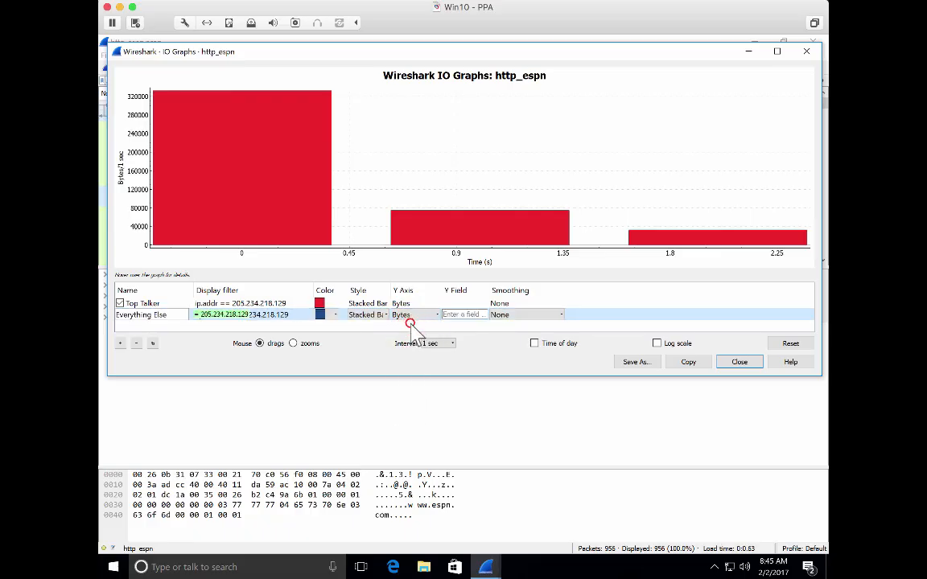
click(119, 315)
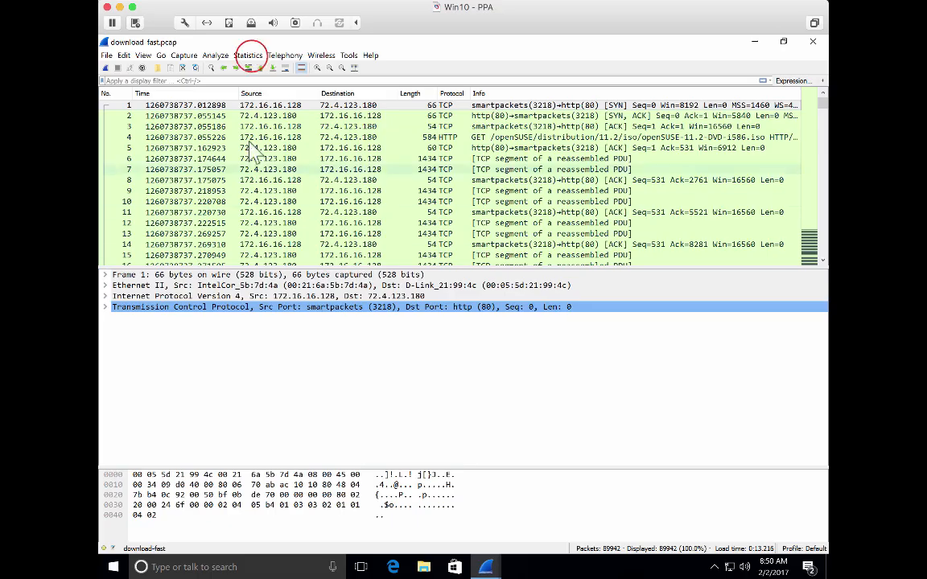
Open the TCP Round Trip Time graph for the download-fast capture and enlarge its window.
click(248, 54)
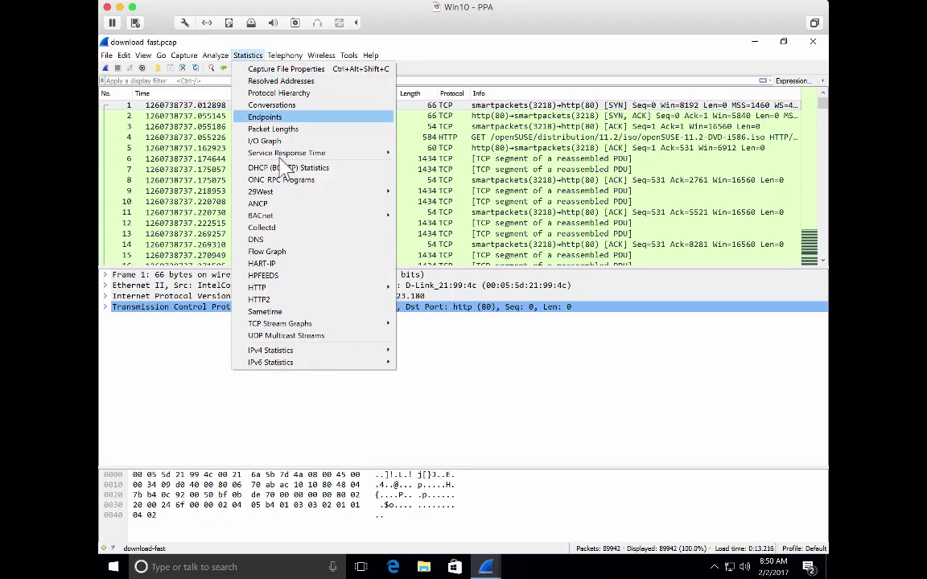
mouse_move(326, 325)
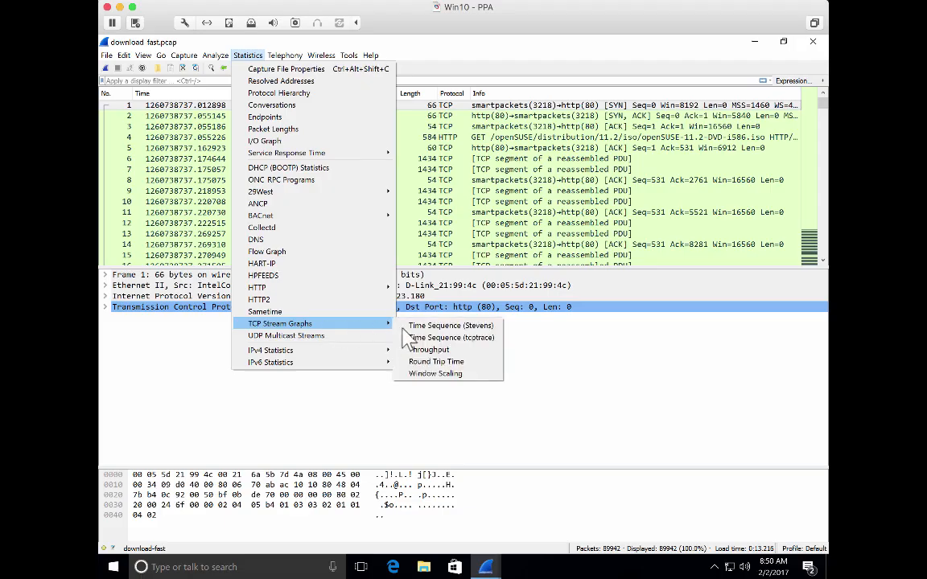
click(469, 363)
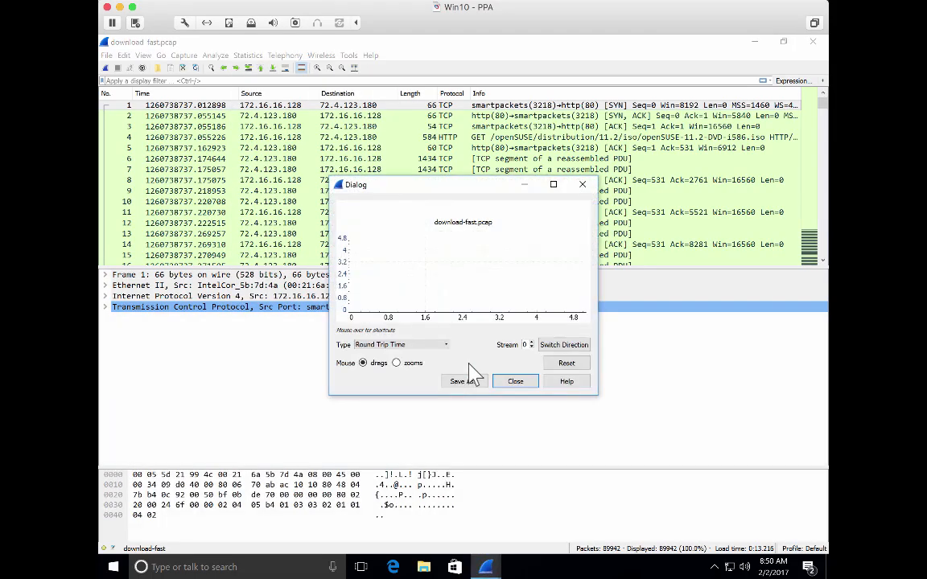
drag(465, 190, 379, 137)
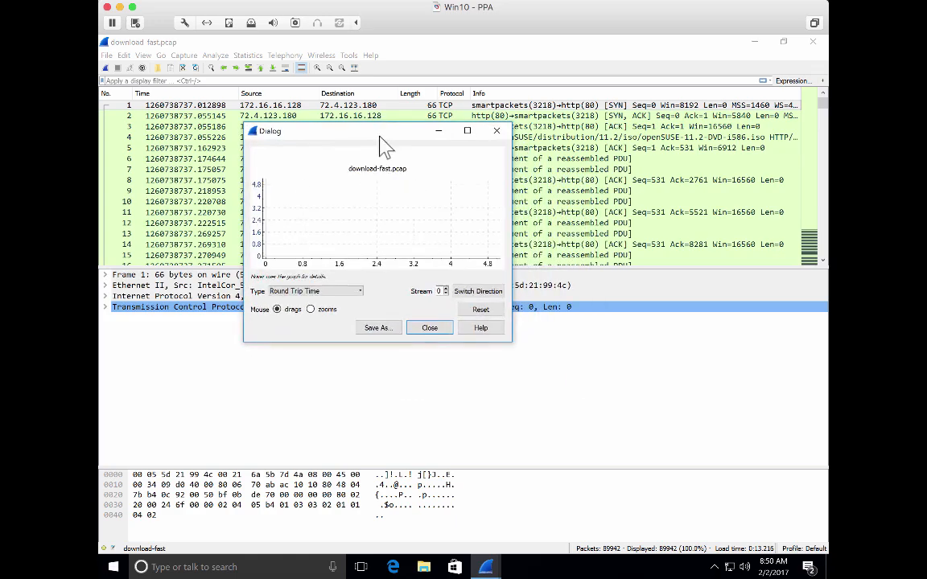
drag(507, 341, 678, 432)
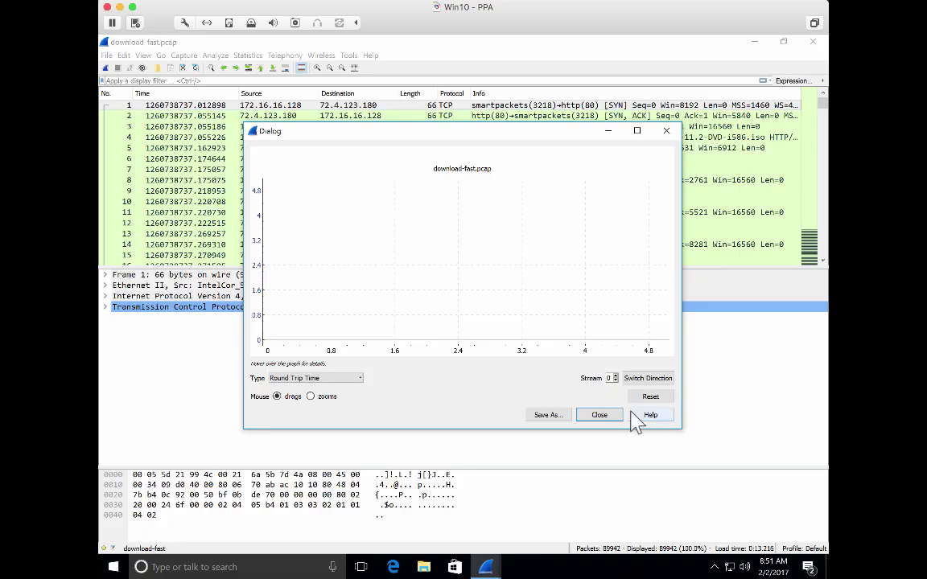
Switch the graph's direction to examine round trip times from 72.4.123.180:80 to 172.16.16.128:3218 in a larger window, and close it.
click(656, 380)
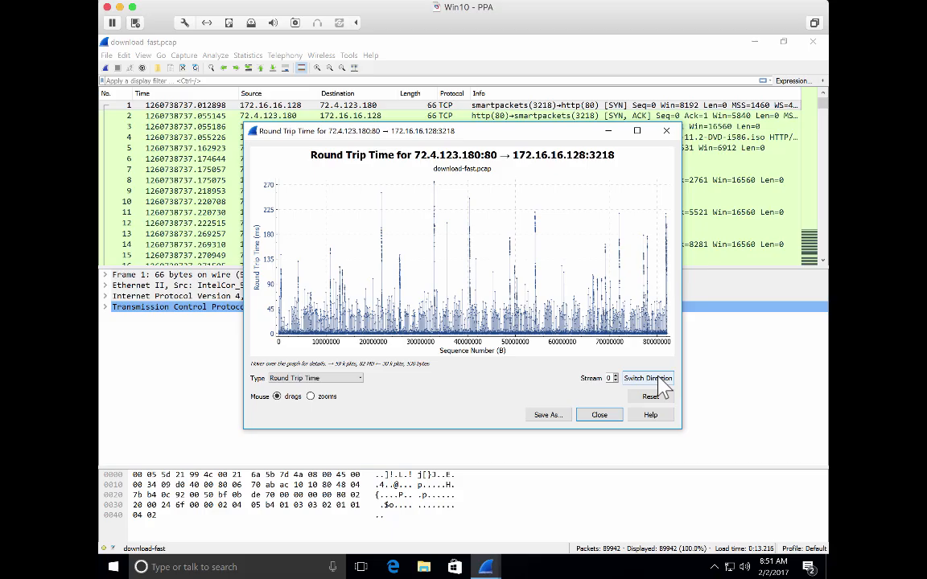
drag(491, 130, 396, 96)
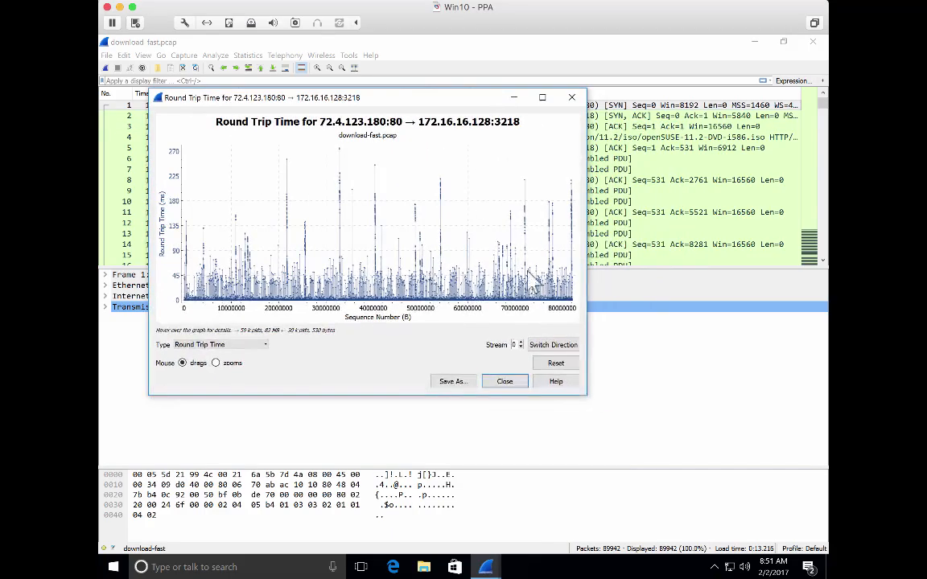
drag(587, 396, 764, 460)
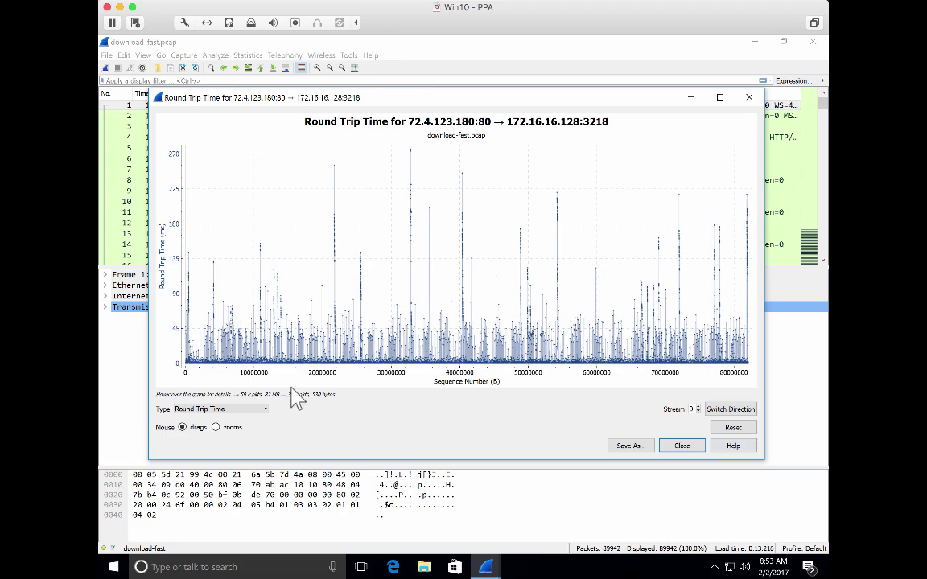
click(682, 445)
Switch to the download-slow capture and open its TCP Round Trip Time graph.
click(484, 565)
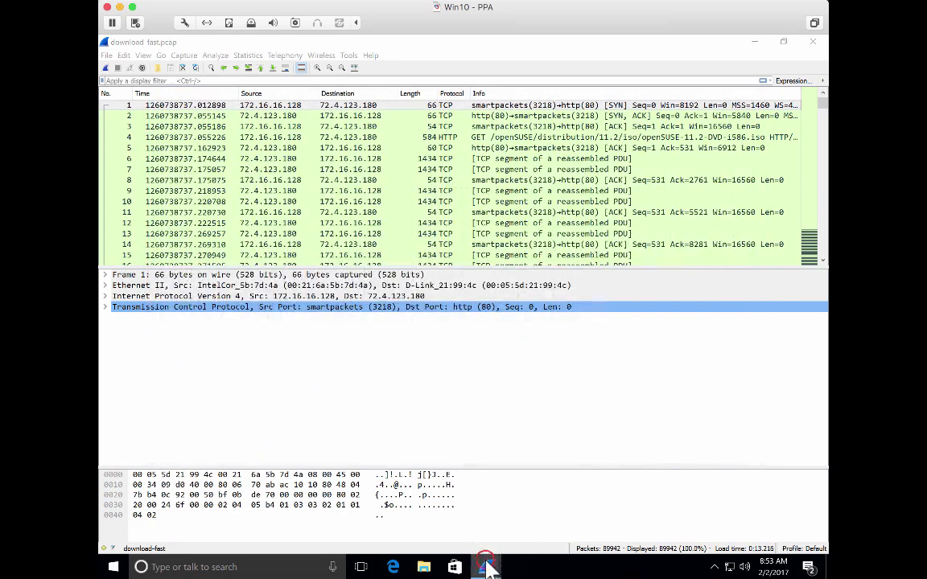
mouse_move(487, 568)
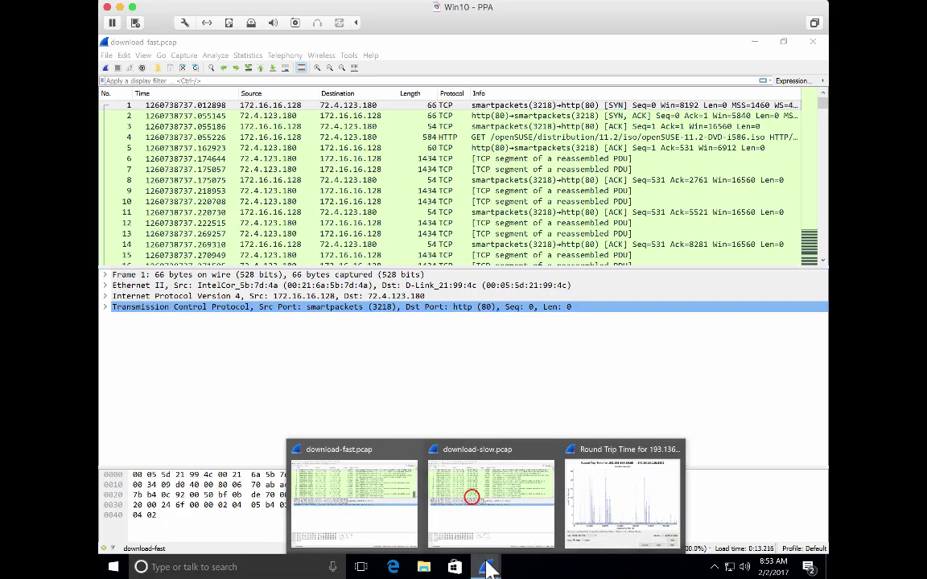
click(476, 497)
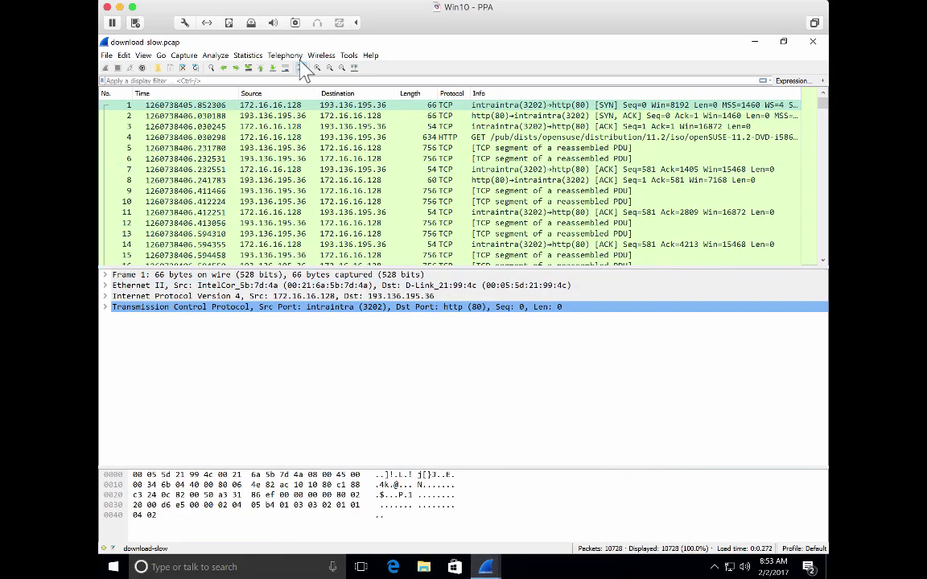
click(249, 53)
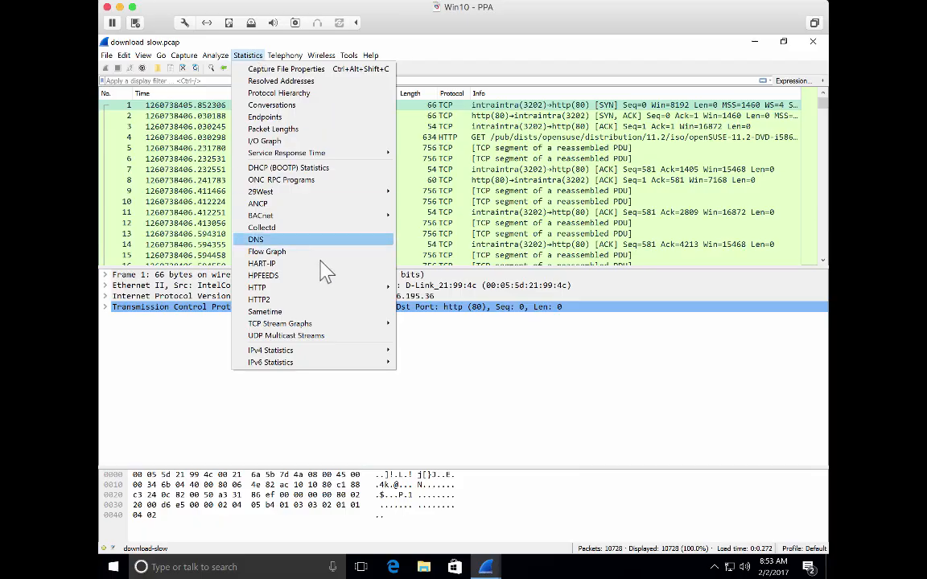
mouse_move(348, 331)
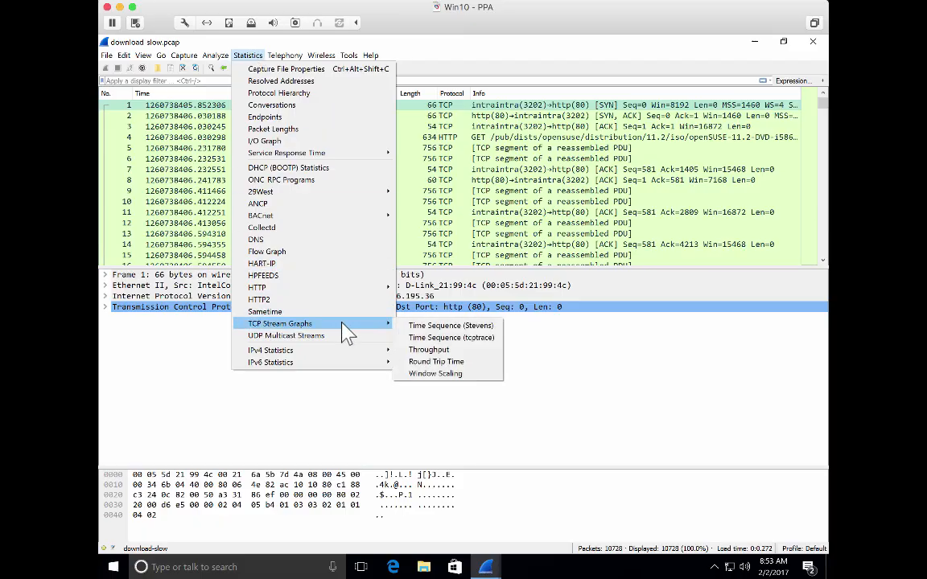
click(427, 366)
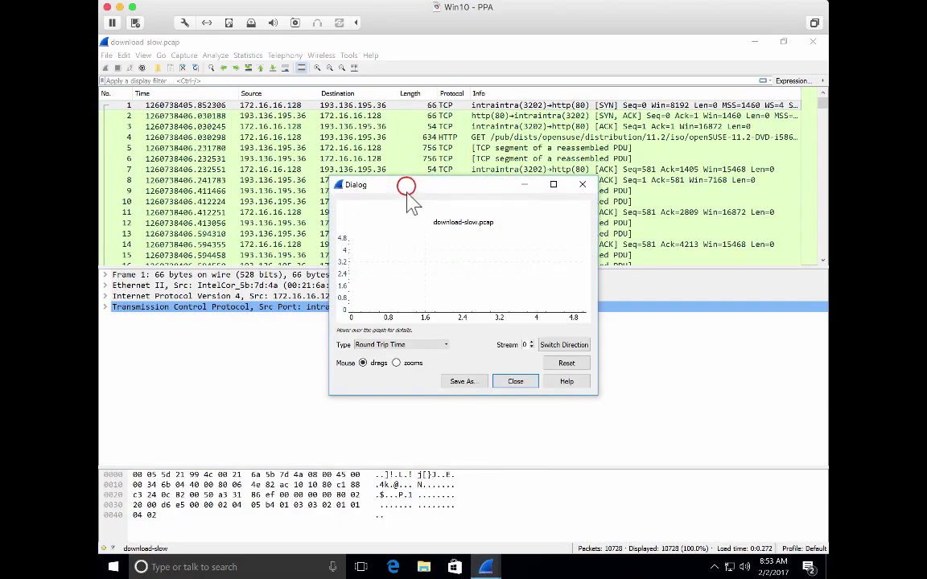
Enlarge the download-slow graph window and switch its direction to examine round trip times from 193.136.195.36:80 to 172.16.16.128:3202.
drag(407, 182, 261, 119)
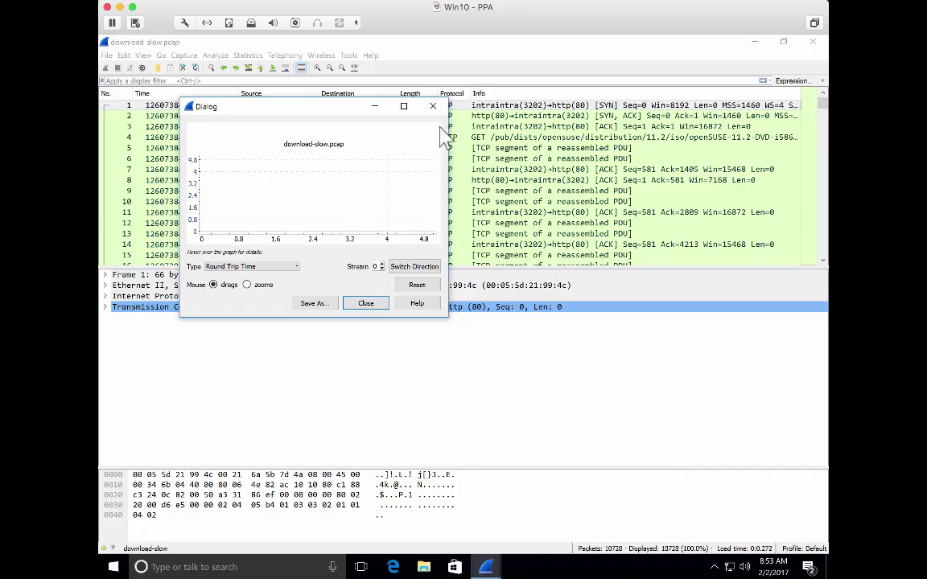
click(179, 316)
click(179, 316)
drag(180, 317, 99, 477)
drag(450, 473, 735, 477)
click(712, 427)
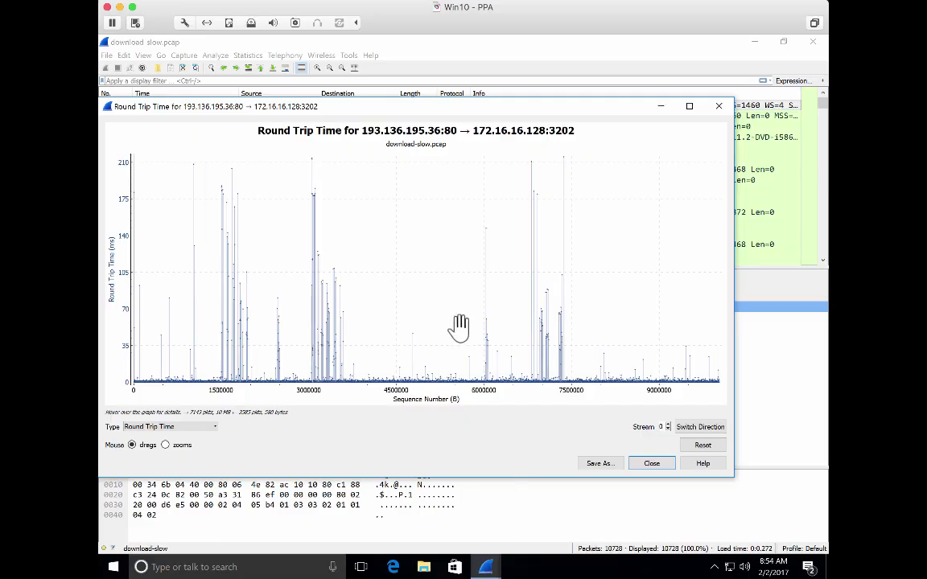
Move the Round Trip Time graph below the packet list and open an IO graph for the download-slow capture.
drag(403, 108, 442, 105)
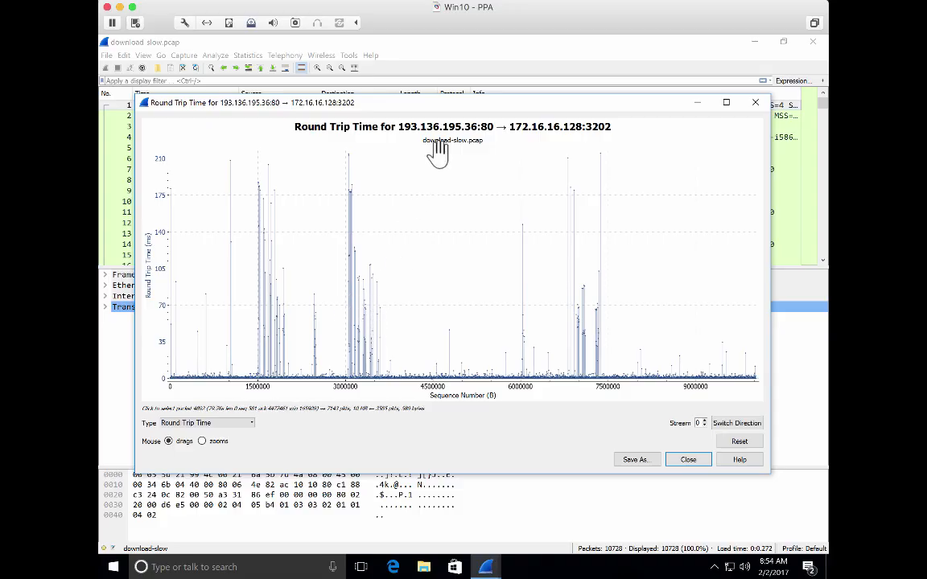
drag(456, 100, 453, 169)
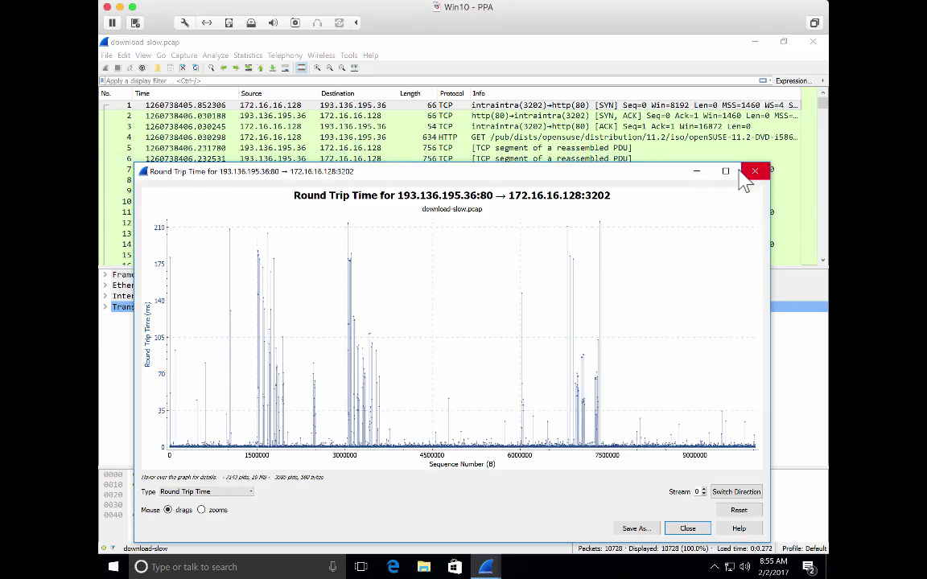
click(508, 173)
drag(507, 173, 507, 121)
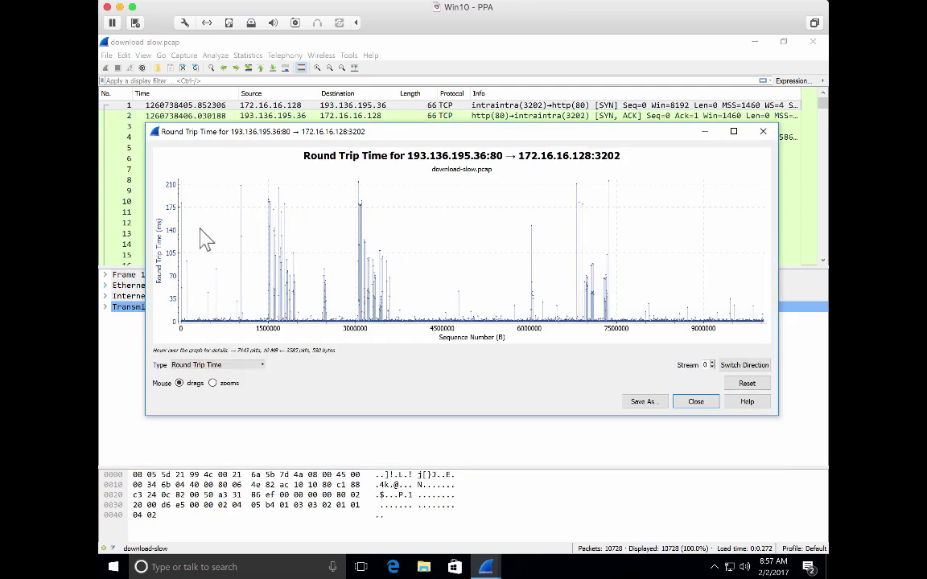
drag(359, 134, 363, 268)
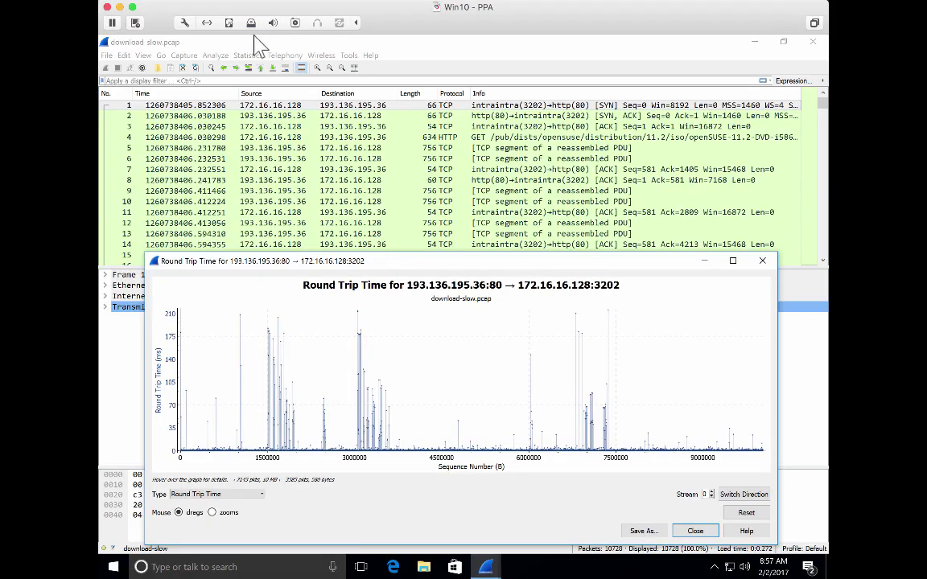
click(249, 55)
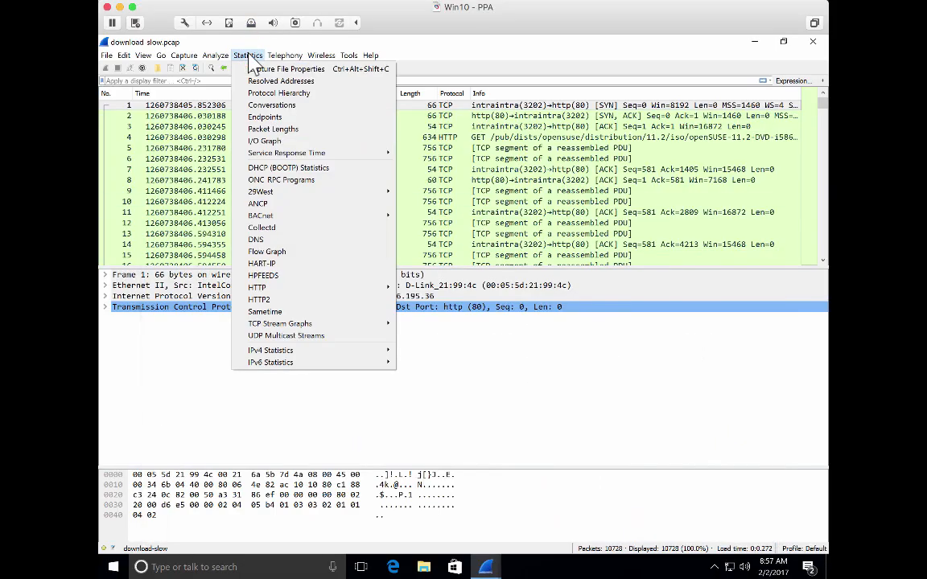
click(351, 140)
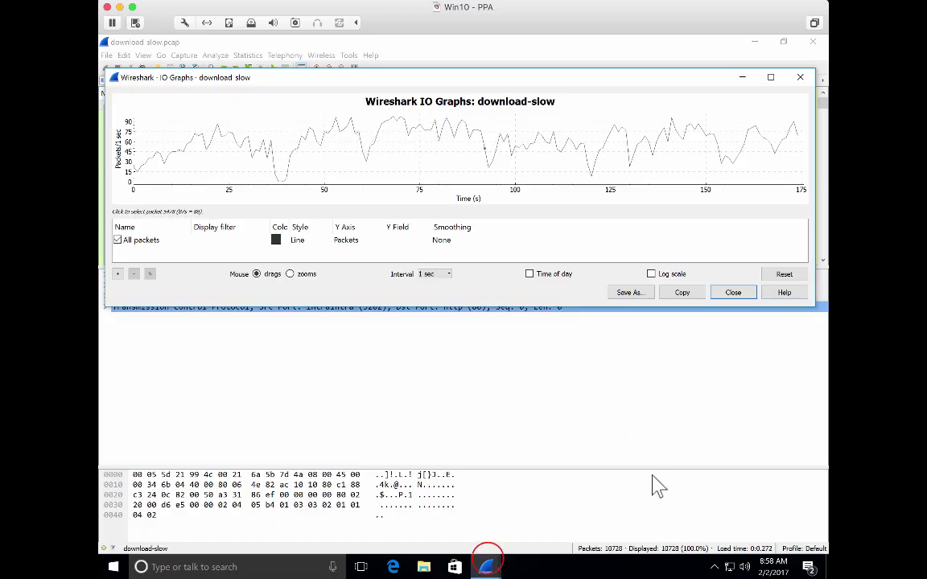
Bring the download-slow Round Trip Time graph forward beneath the IO graph and widen it to compare the two.
click(488, 566)
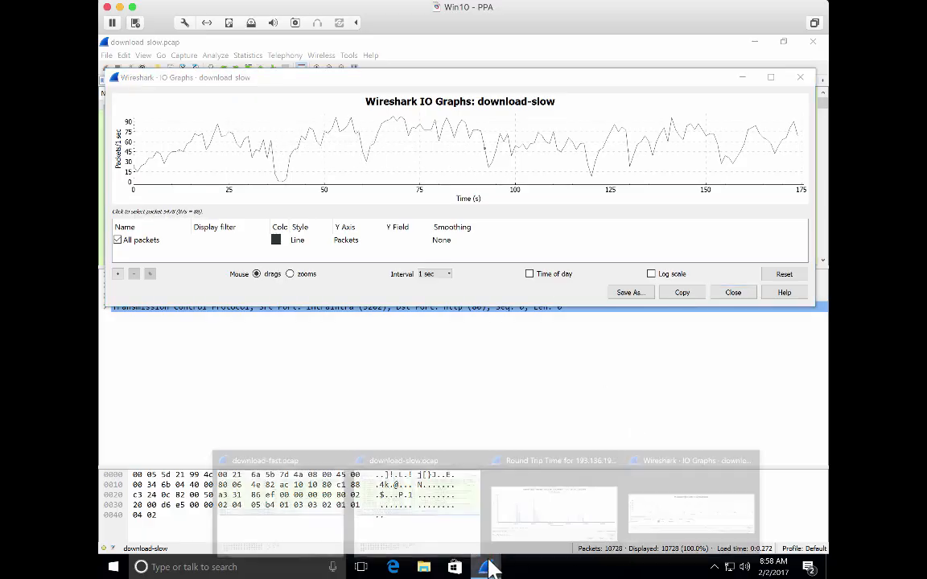
click(549, 507)
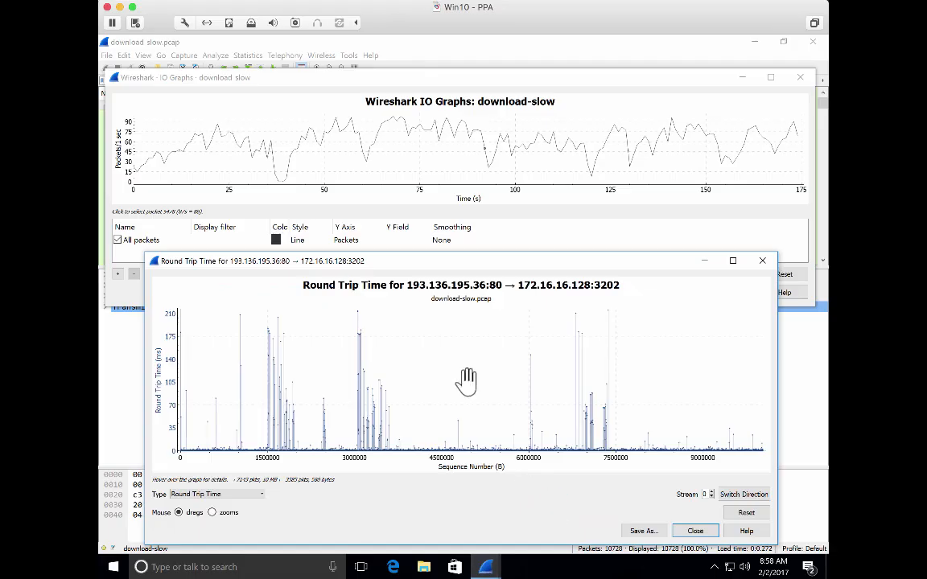
click(487, 262)
drag(488, 264, 455, 266)
drag(745, 380, 818, 380)
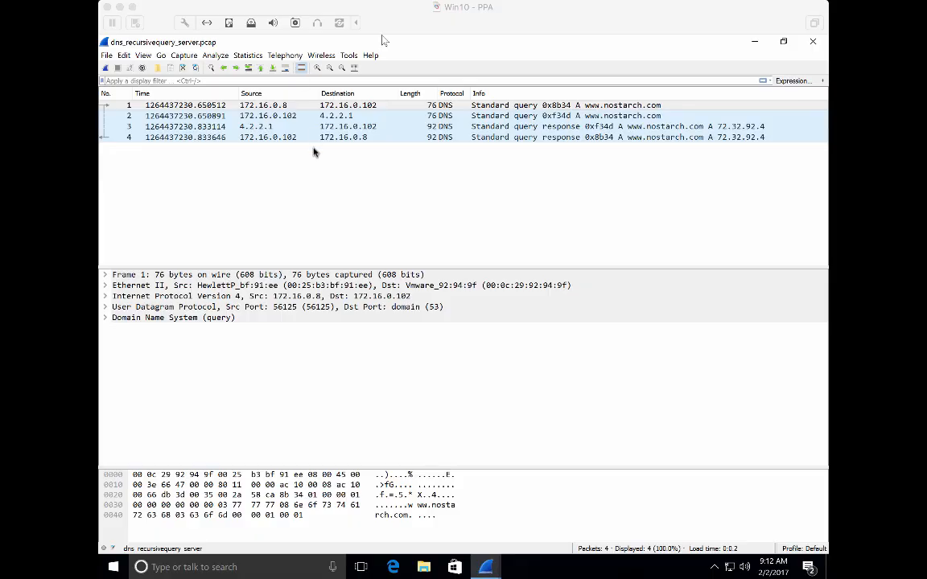
Open a flow graph for the dns_recursivequery_server capture.
click(313, 150)
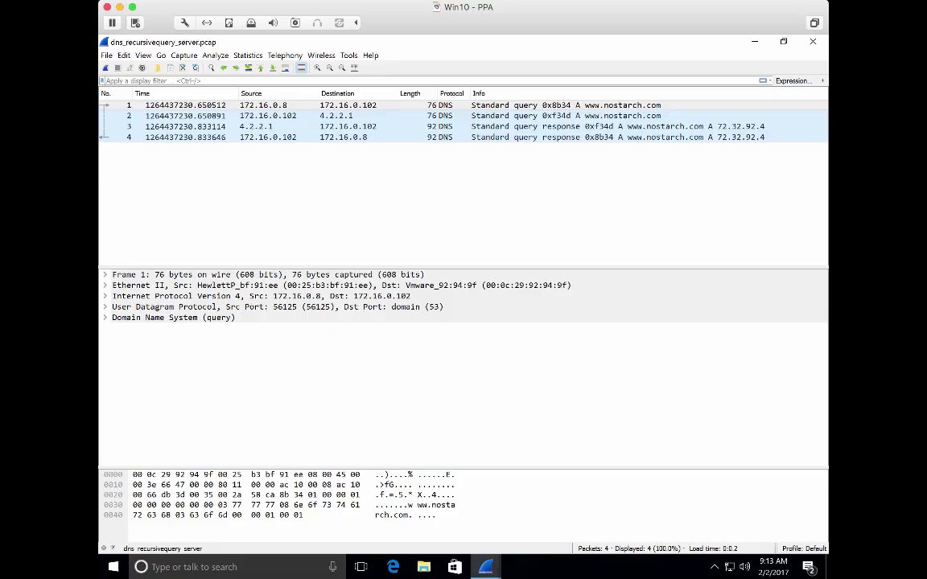
click(253, 55)
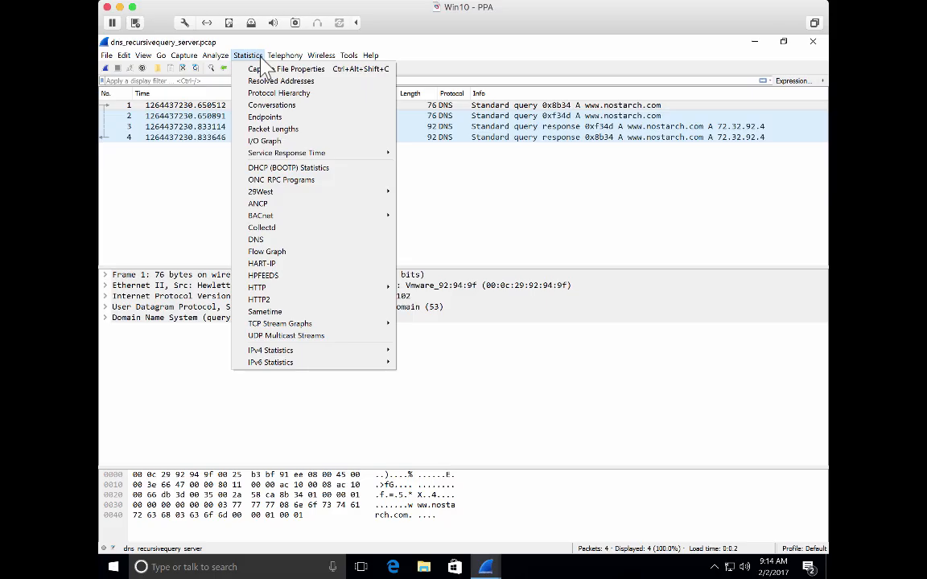
click(269, 252)
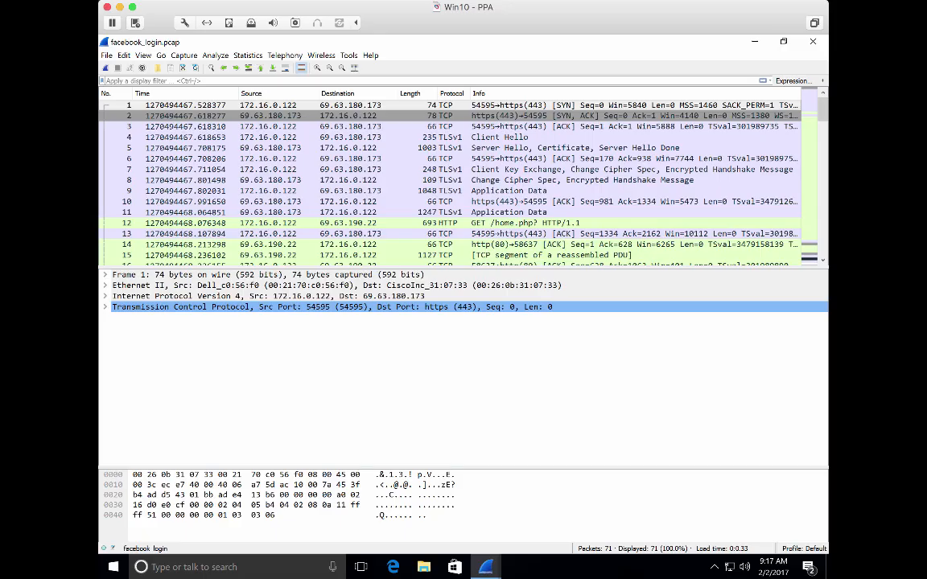
Open a flow graph for the facebook_login capture and examine 172.16.0.122's exchanges with both remote hosts from the first to the last packet.
click(249, 55)
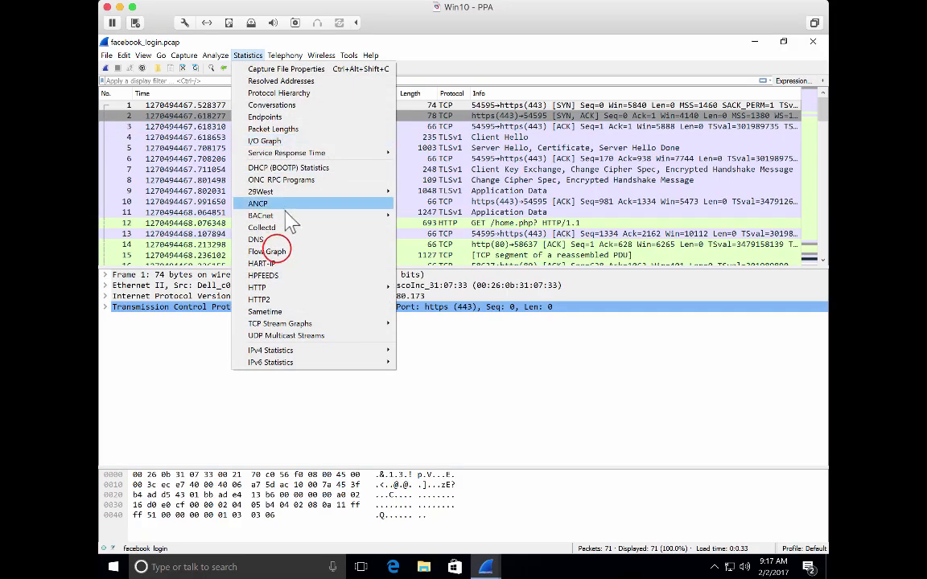
click(268, 252)
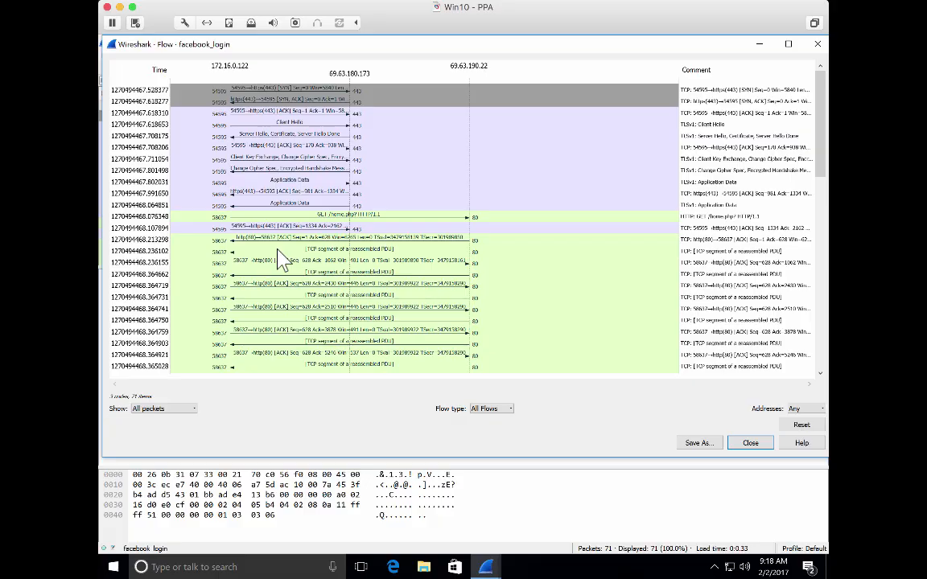
scroll(280, 259, down, 2)
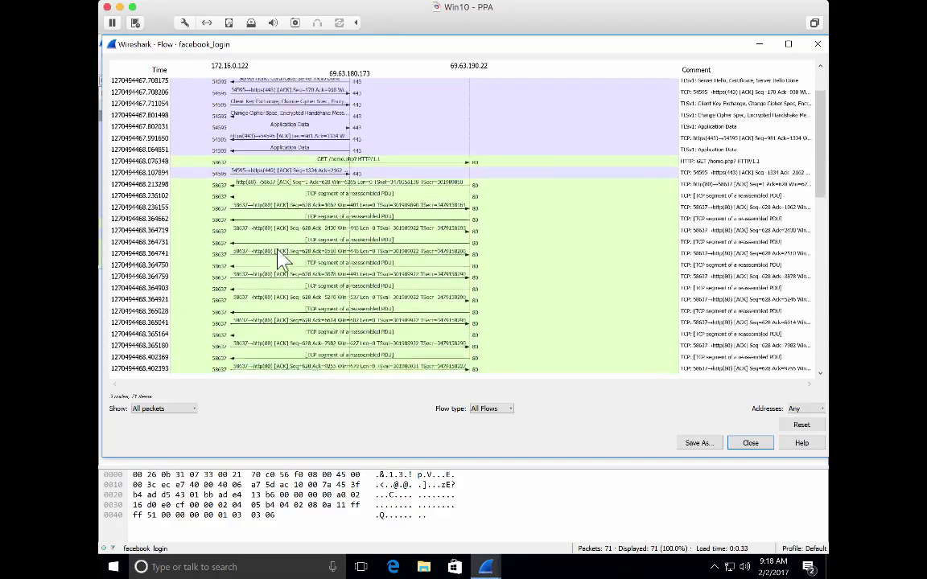
scroll(280, 259, down, 8)
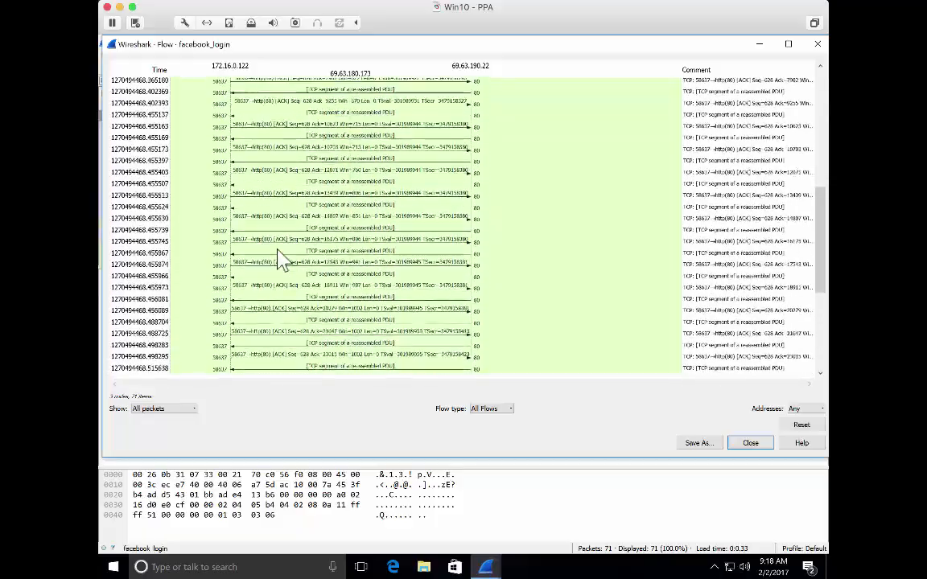
scroll(280, 259, up, 8)
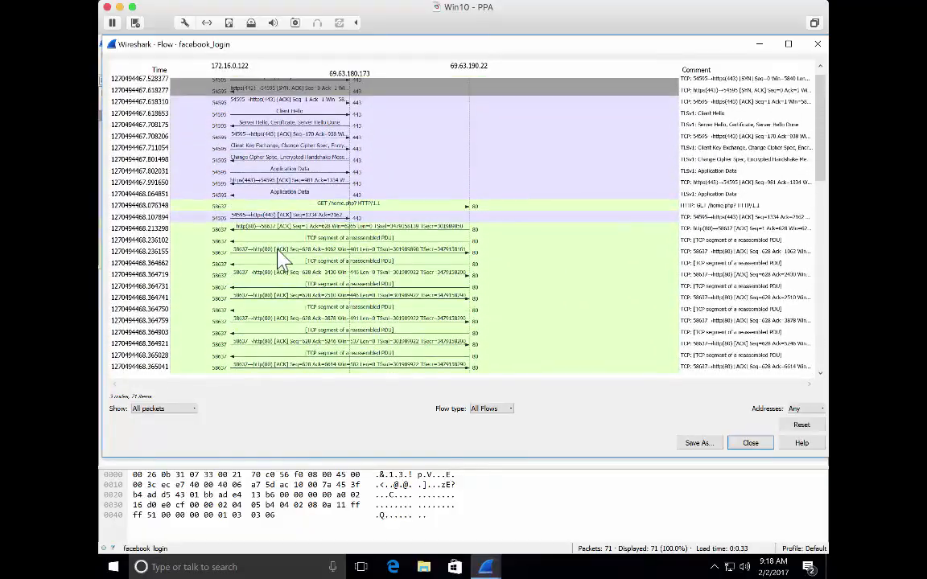
scroll(280, 259, up, 1)
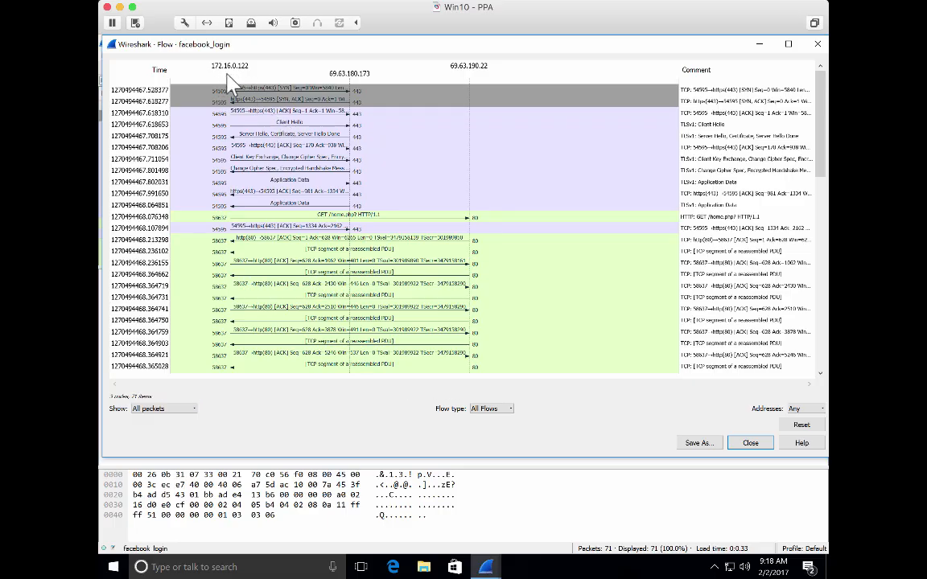
scroll(226, 78, down, 12)
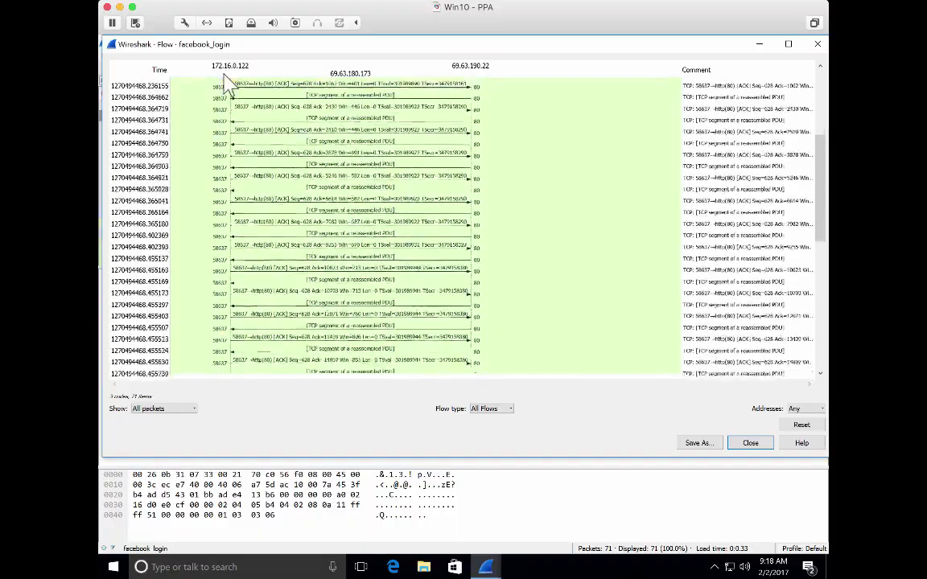
scroll(227, 77, down, 4)
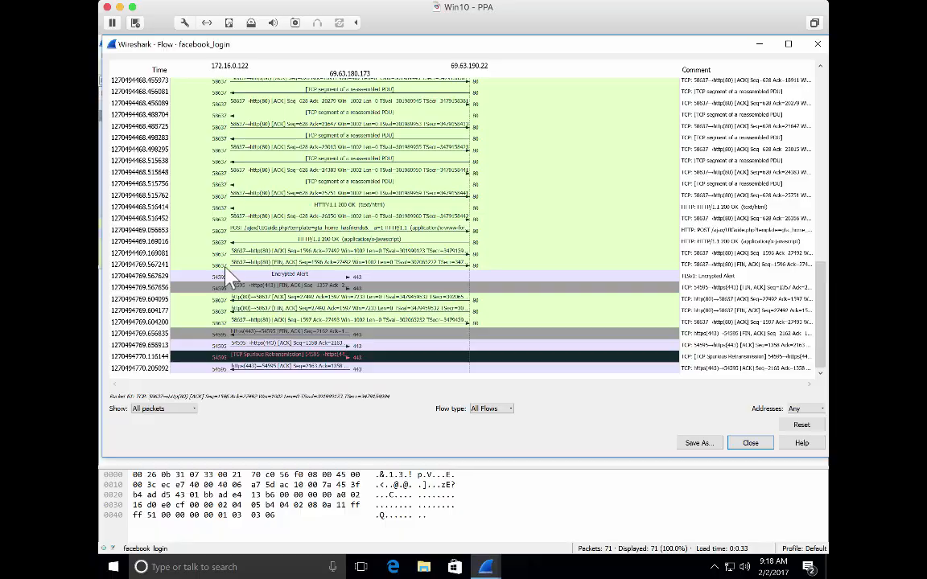
scroll(228, 209, up, 5)
scroll(228, 216, up, 9)
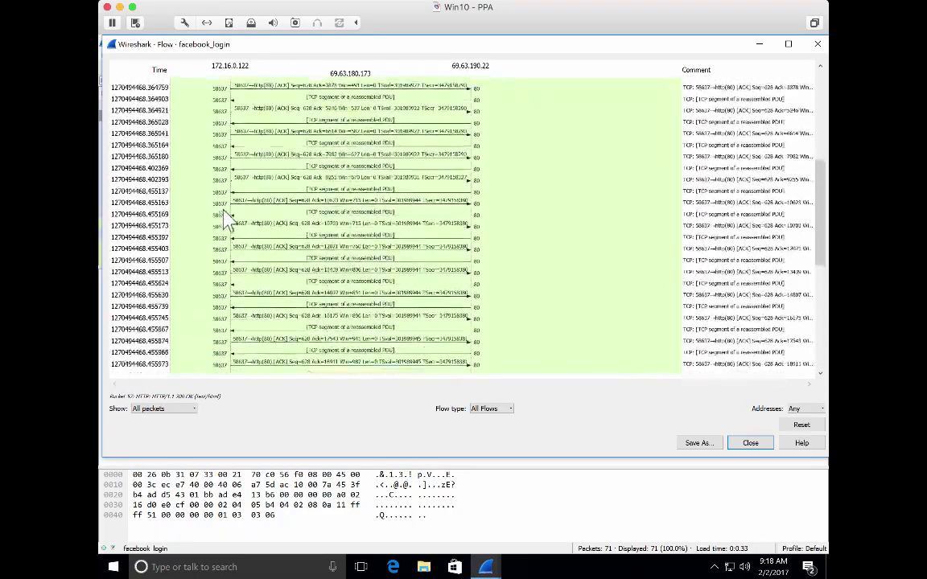
scroll(226, 218, up, 1)
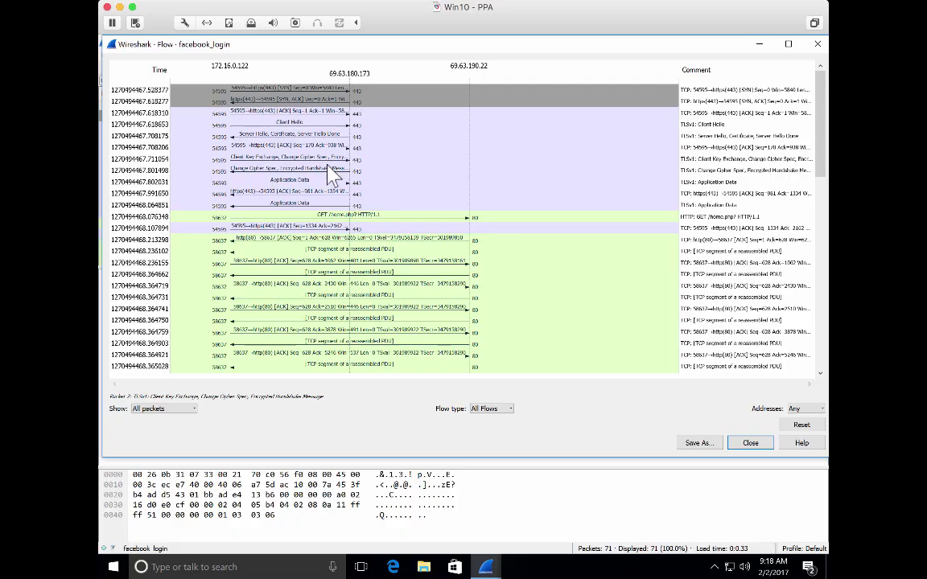
Trace the flow from the HTTP exchange with 69.63.190.22 to the connection teardown and back to the handshake, and close the flow graph.
scroll(352, 132, down, 1)
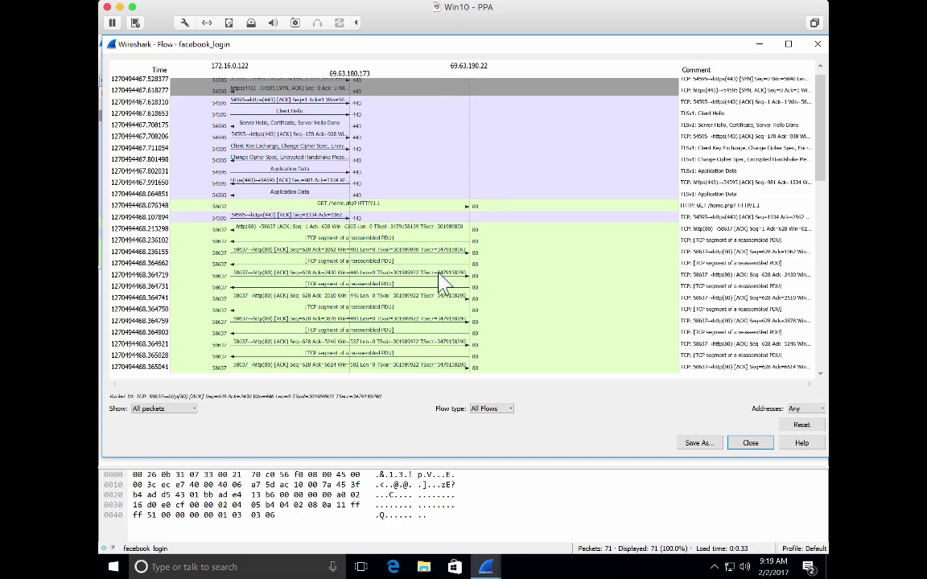
scroll(441, 282, down, 4)
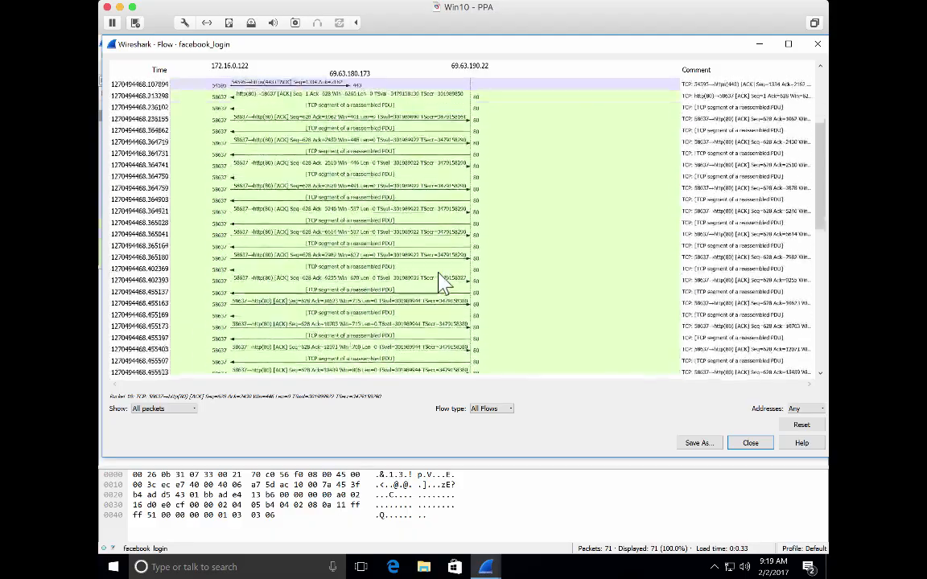
scroll(441, 281, down, 8)
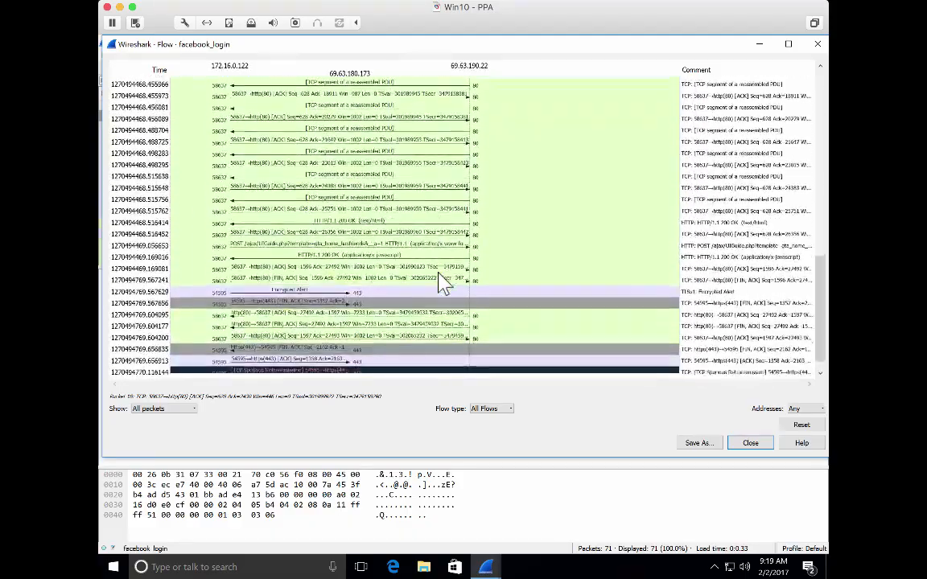
scroll(441, 282, down, 1)
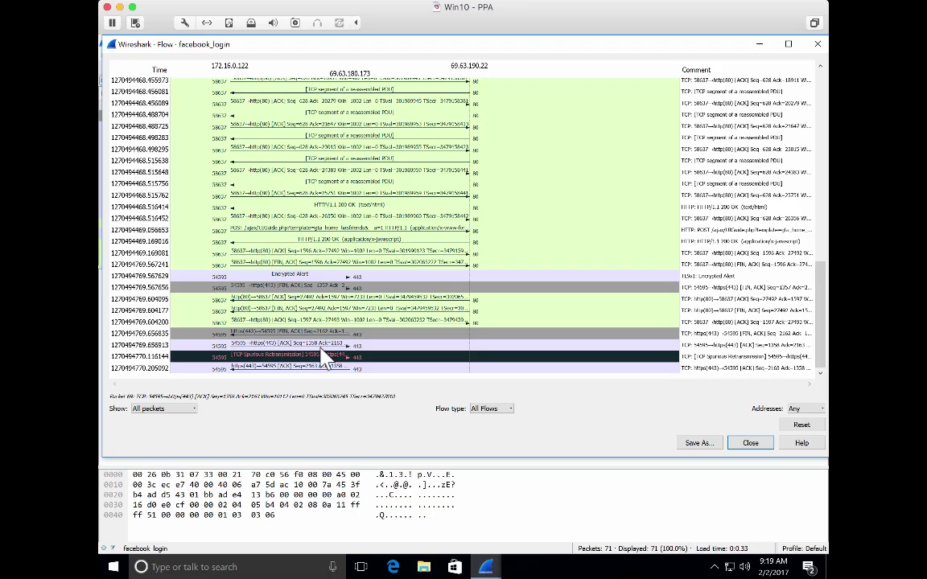
scroll(320, 351, up, 1)
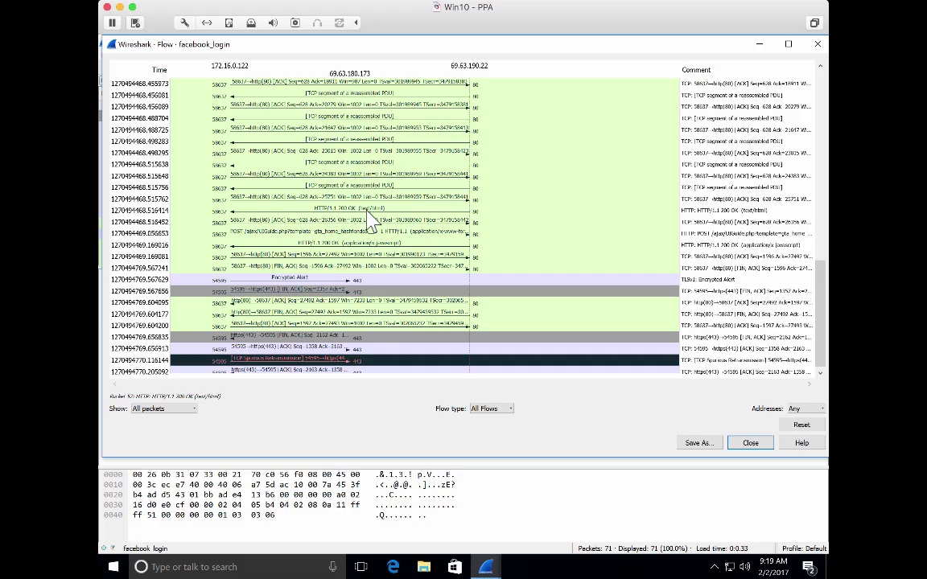
scroll(370, 222, up, 8)
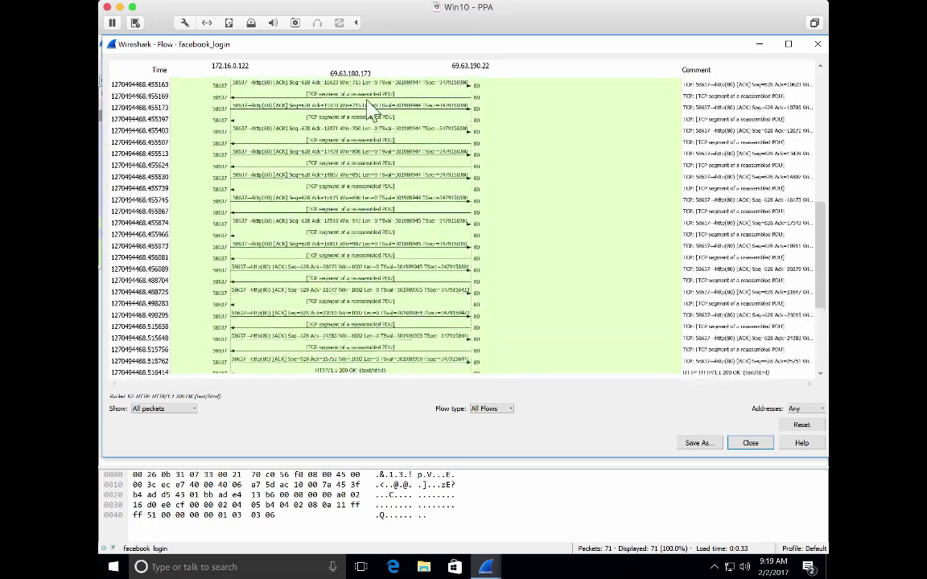
scroll(354, 116, up, 6)
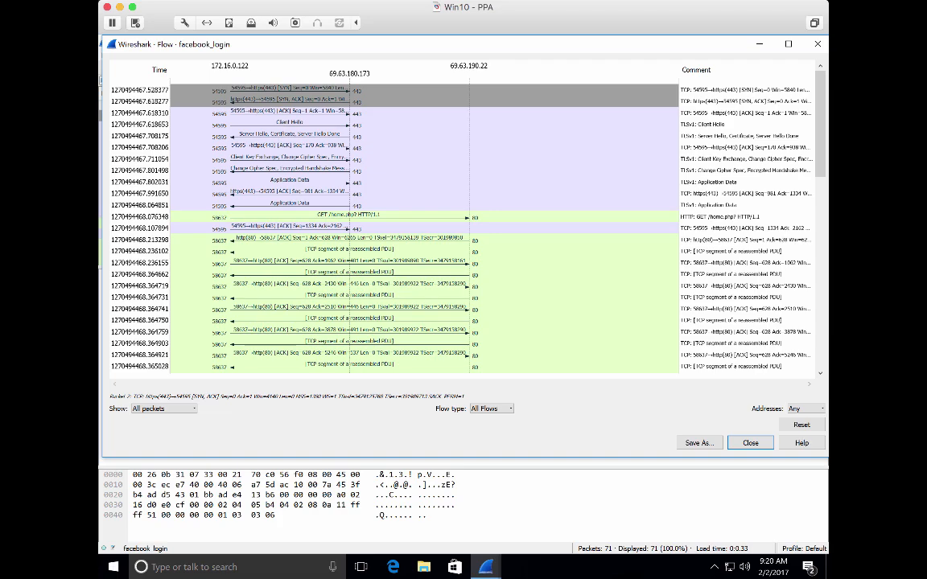
click(734, 440)
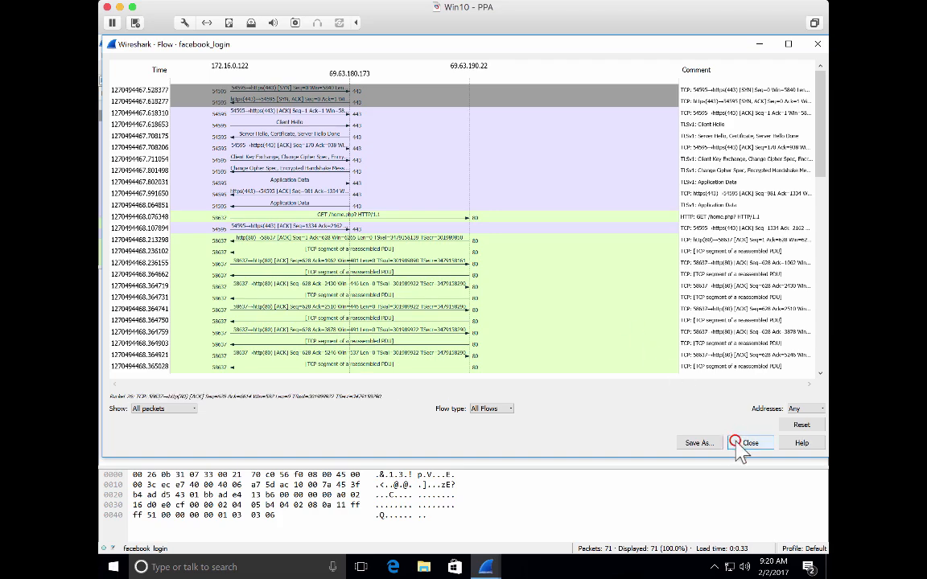
click(734, 440)
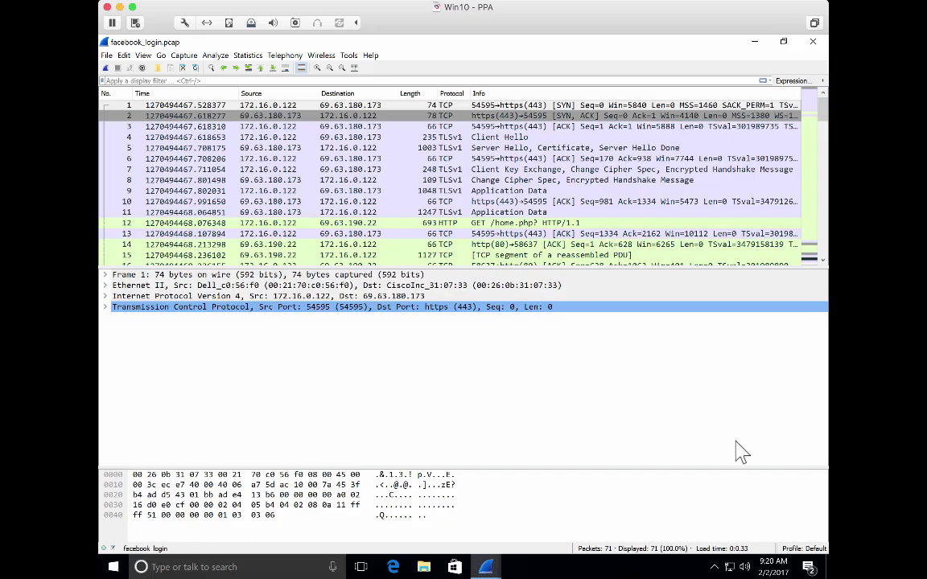